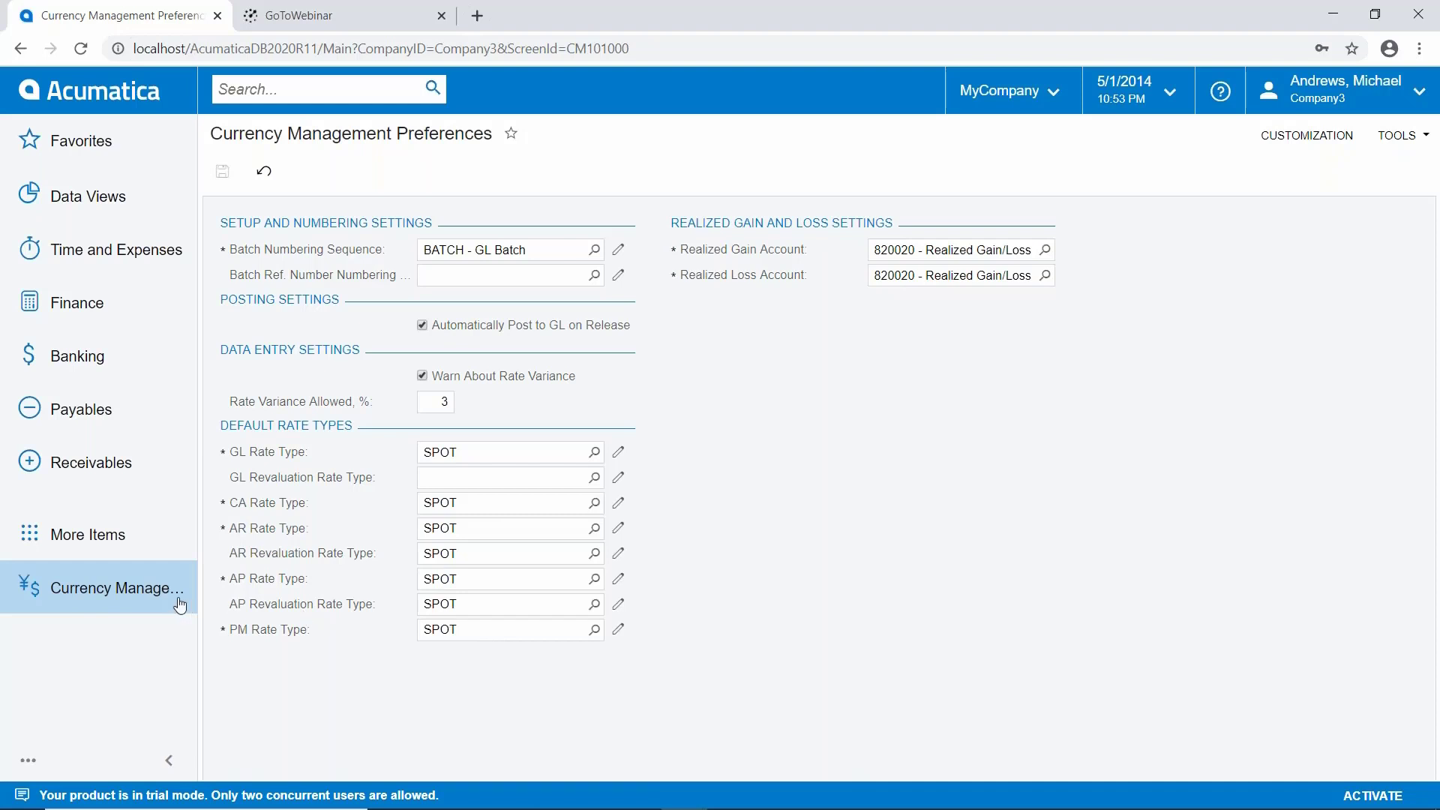
Step: Find GBP in the currencies list and open its record to review the assigned GL accounts
left_click(143, 597)
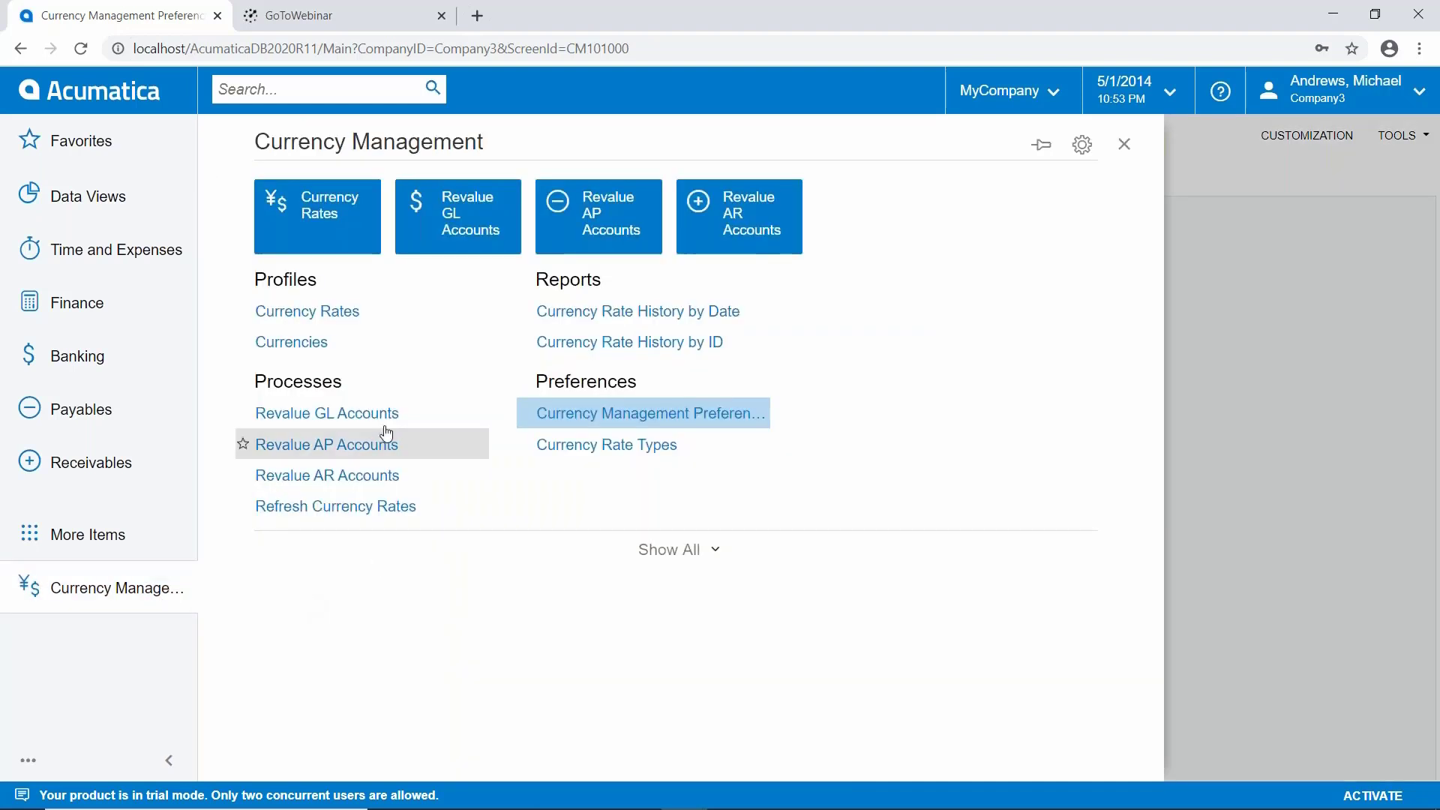
left_click(312, 344)
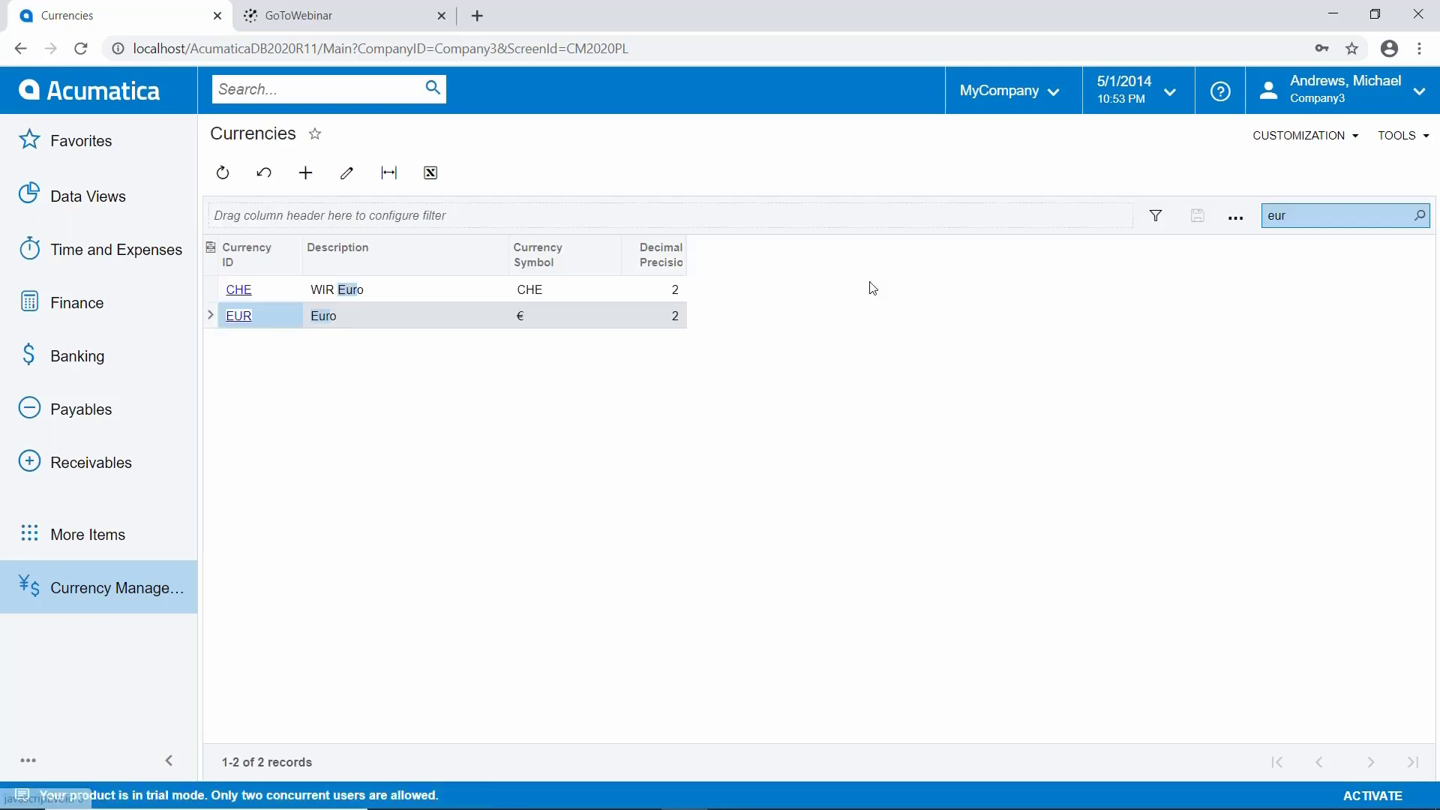
double_click(1294, 216)
type("gbp")
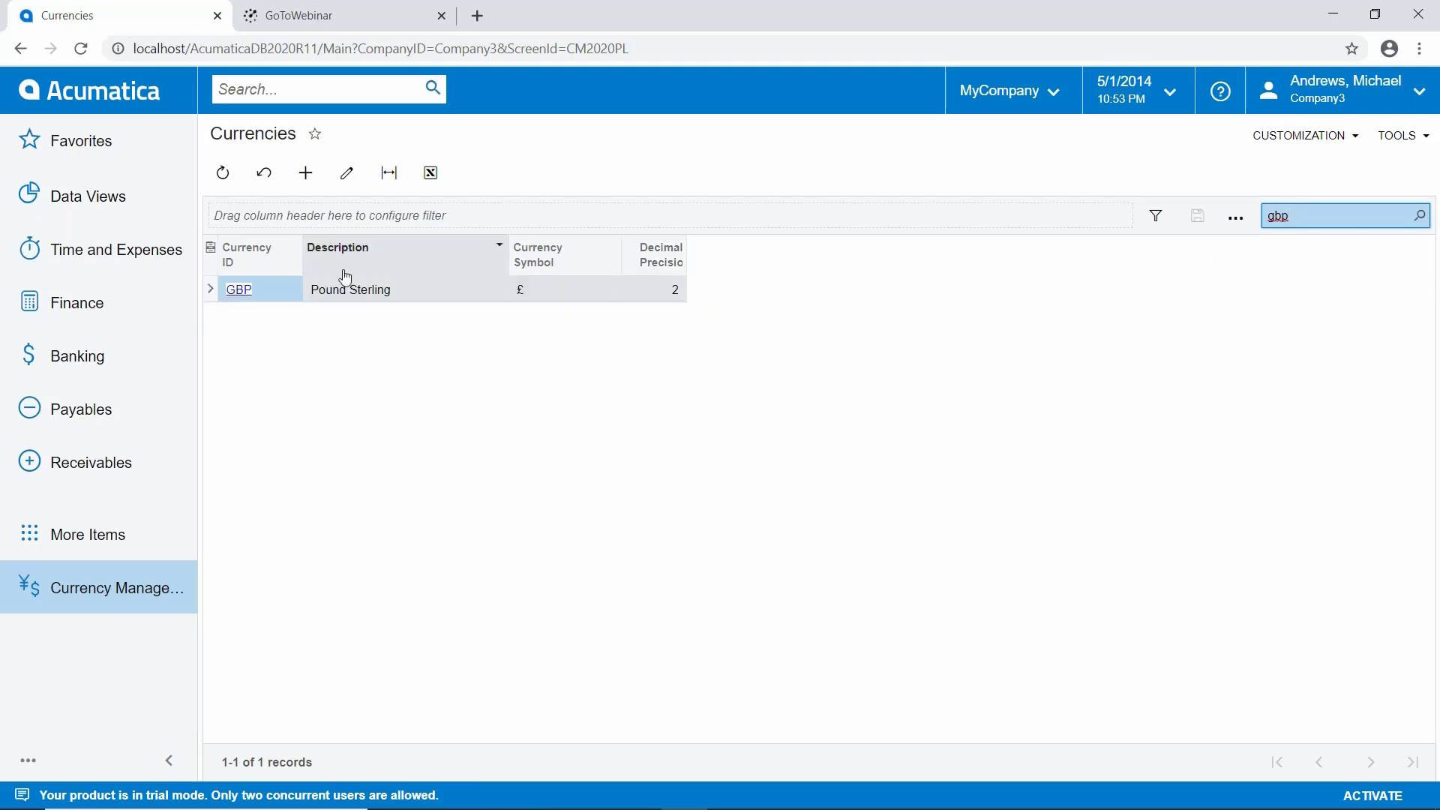
left_click(239, 290)
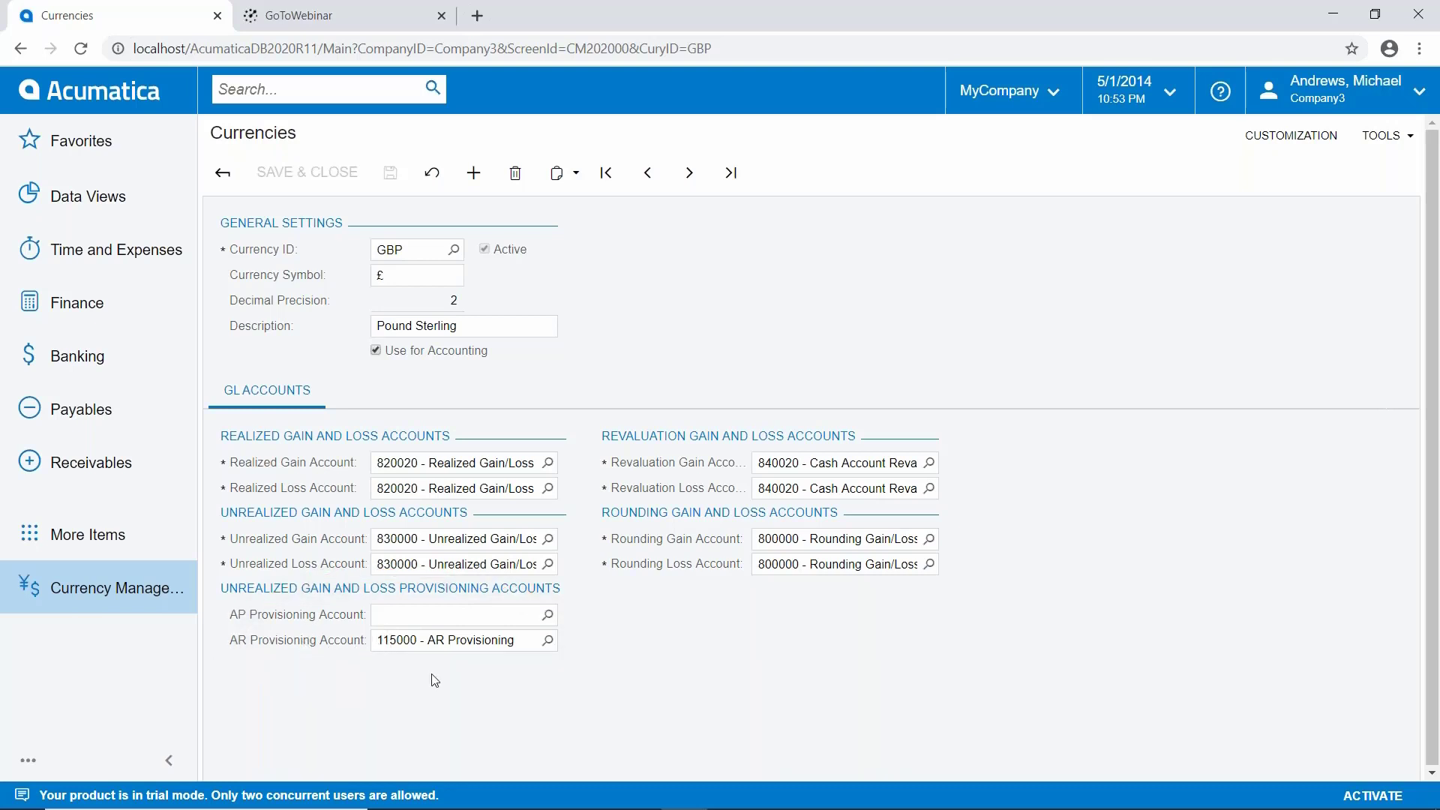
Step: Bring up the EUR currency record to review its GL accounts, and open the Account Summary inquiry
left_click(453, 248)
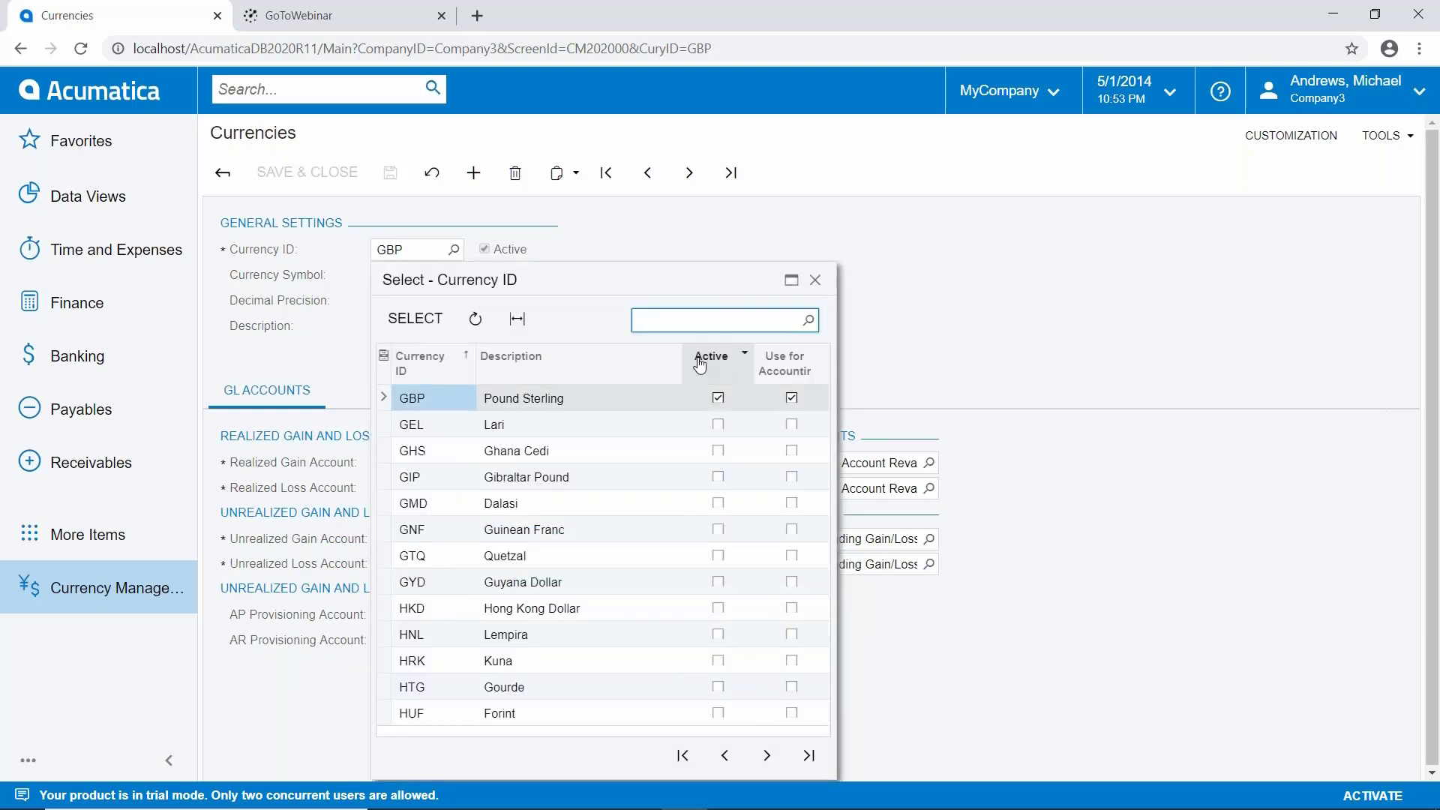
type("eur")
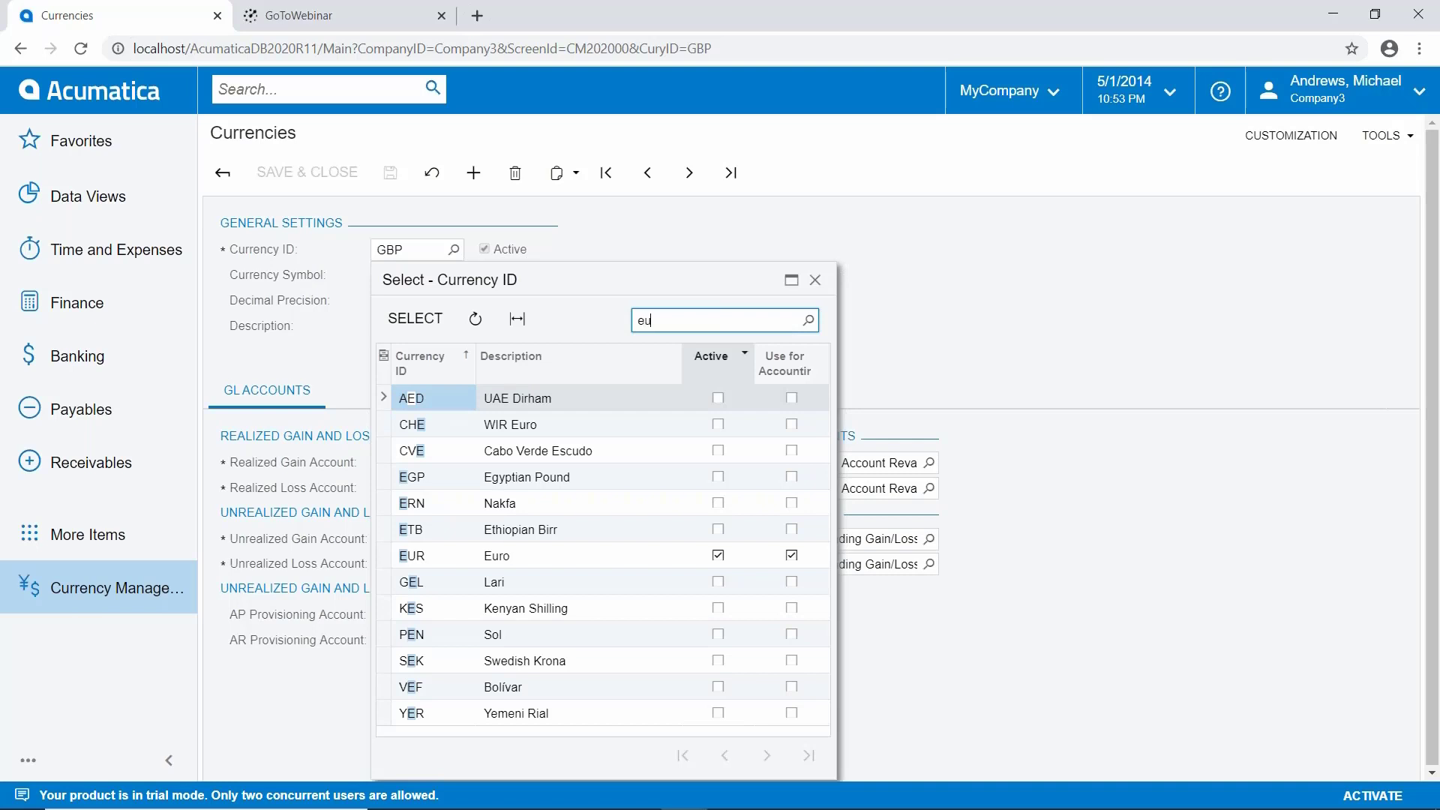
double_click(420, 400)
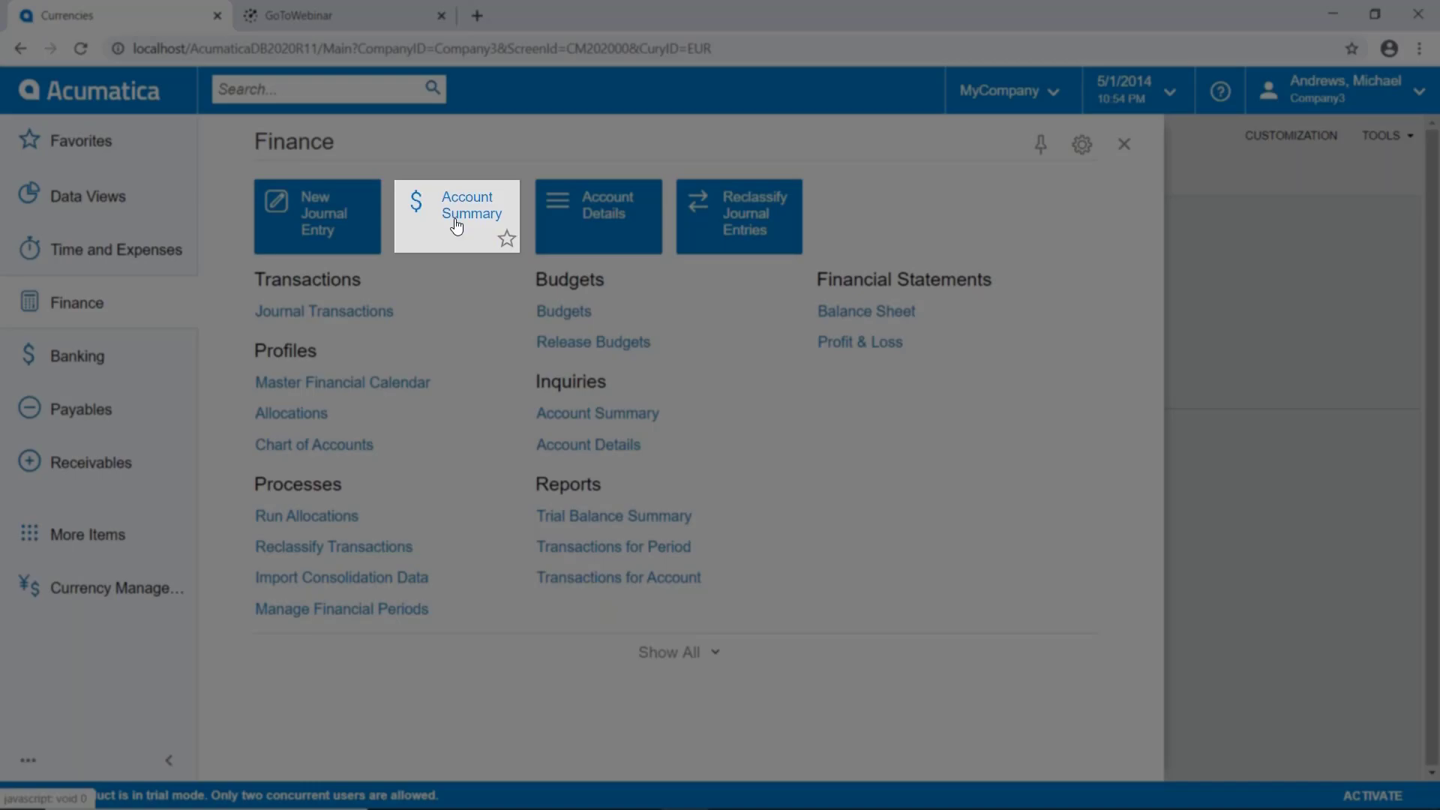
left_click(454, 216)
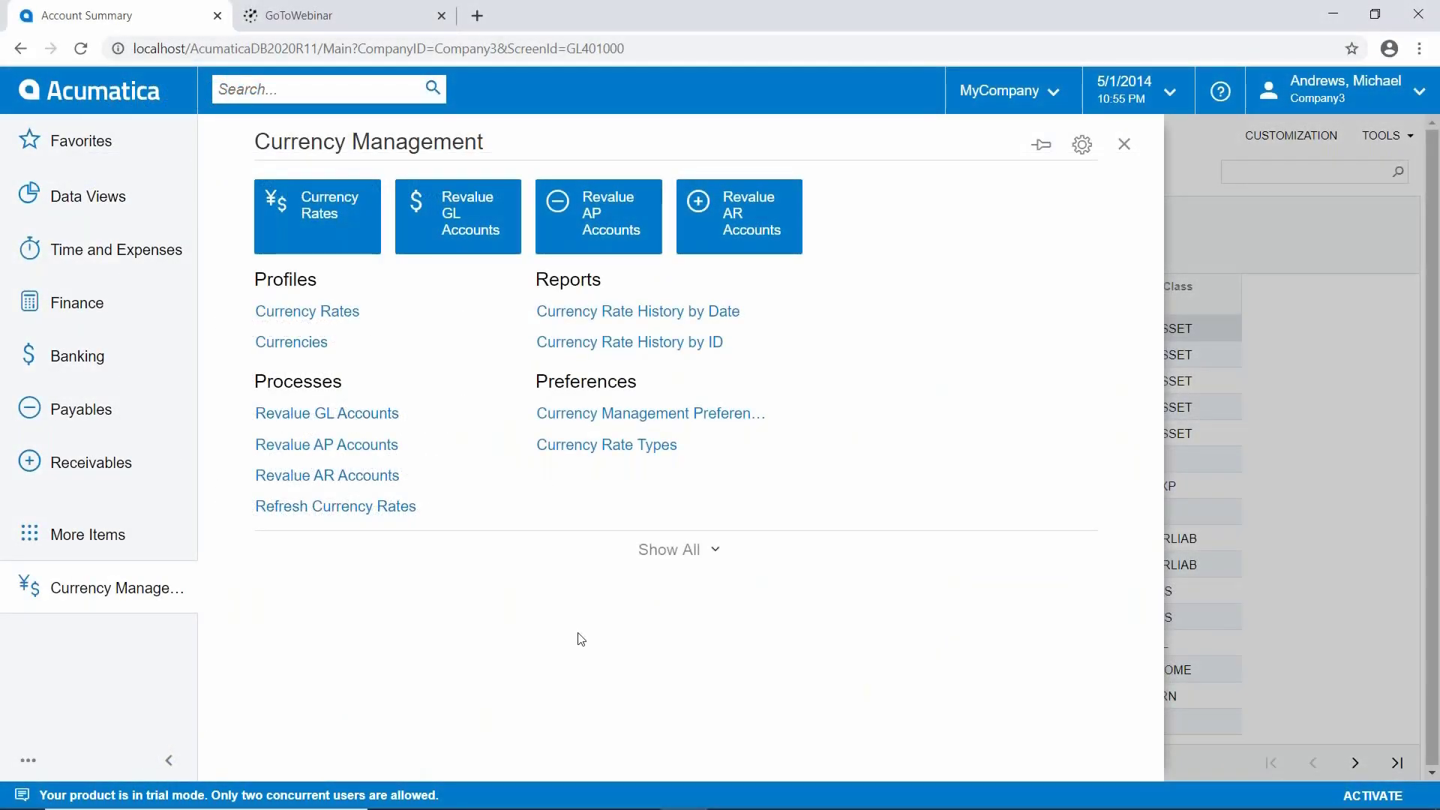
Step: Open the Revalue AP Accounts process and examine the GBP line's original balance, revalued balance and difference
left_click(314, 448)
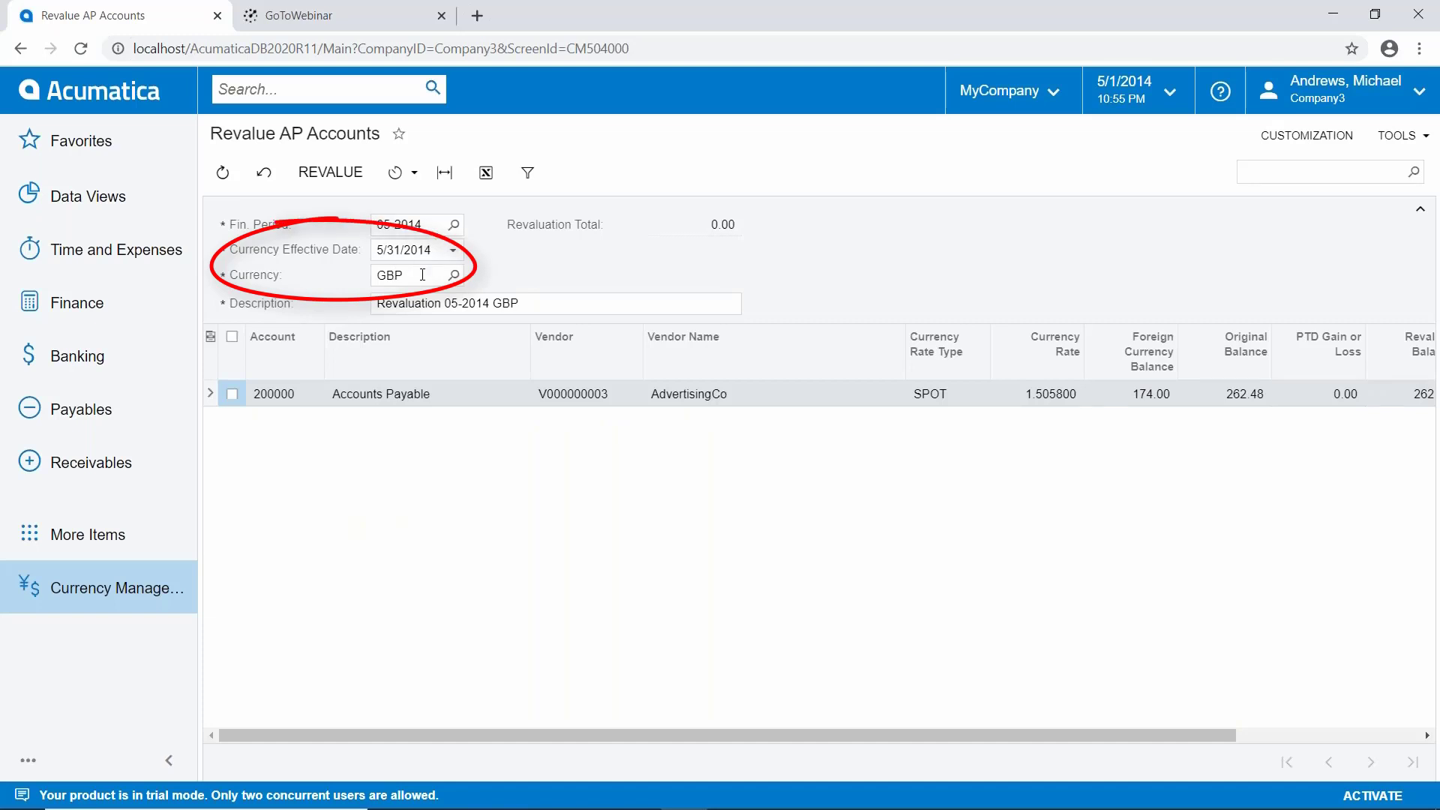
left_click(454, 303)
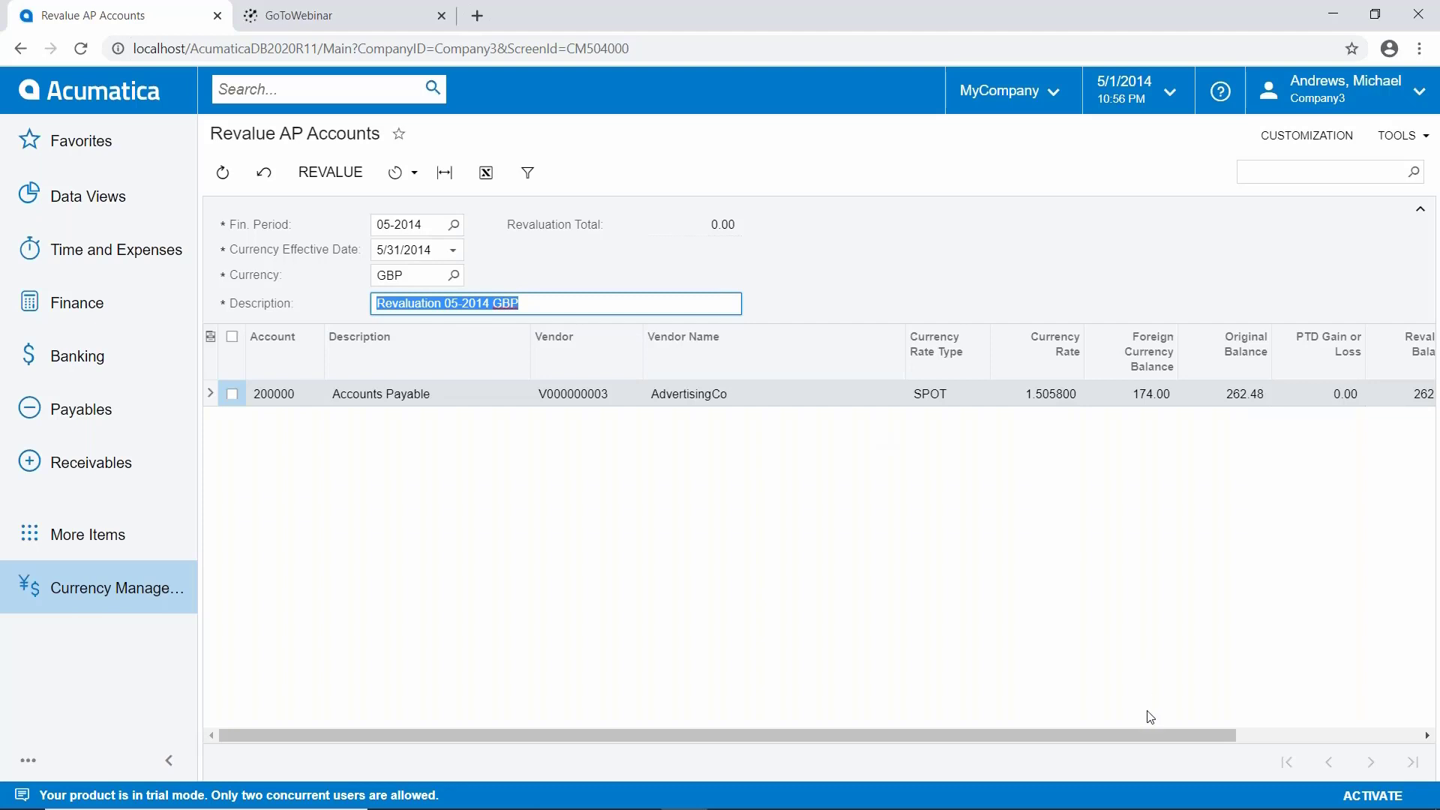
left_click(1141, 732)
left_click_drag(1140, 732, 1248, 731)
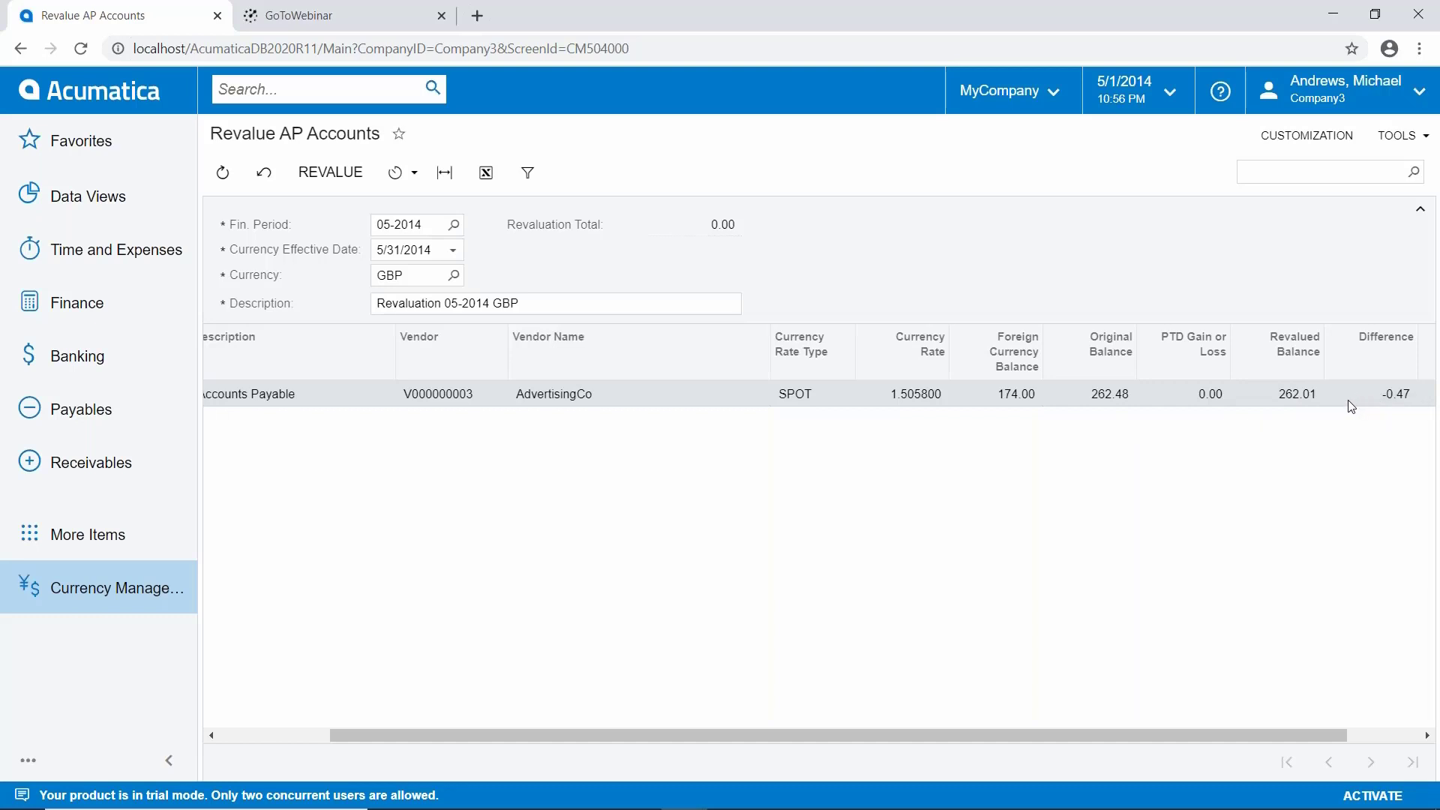
left_click_drag(810, 736, 687, 718)
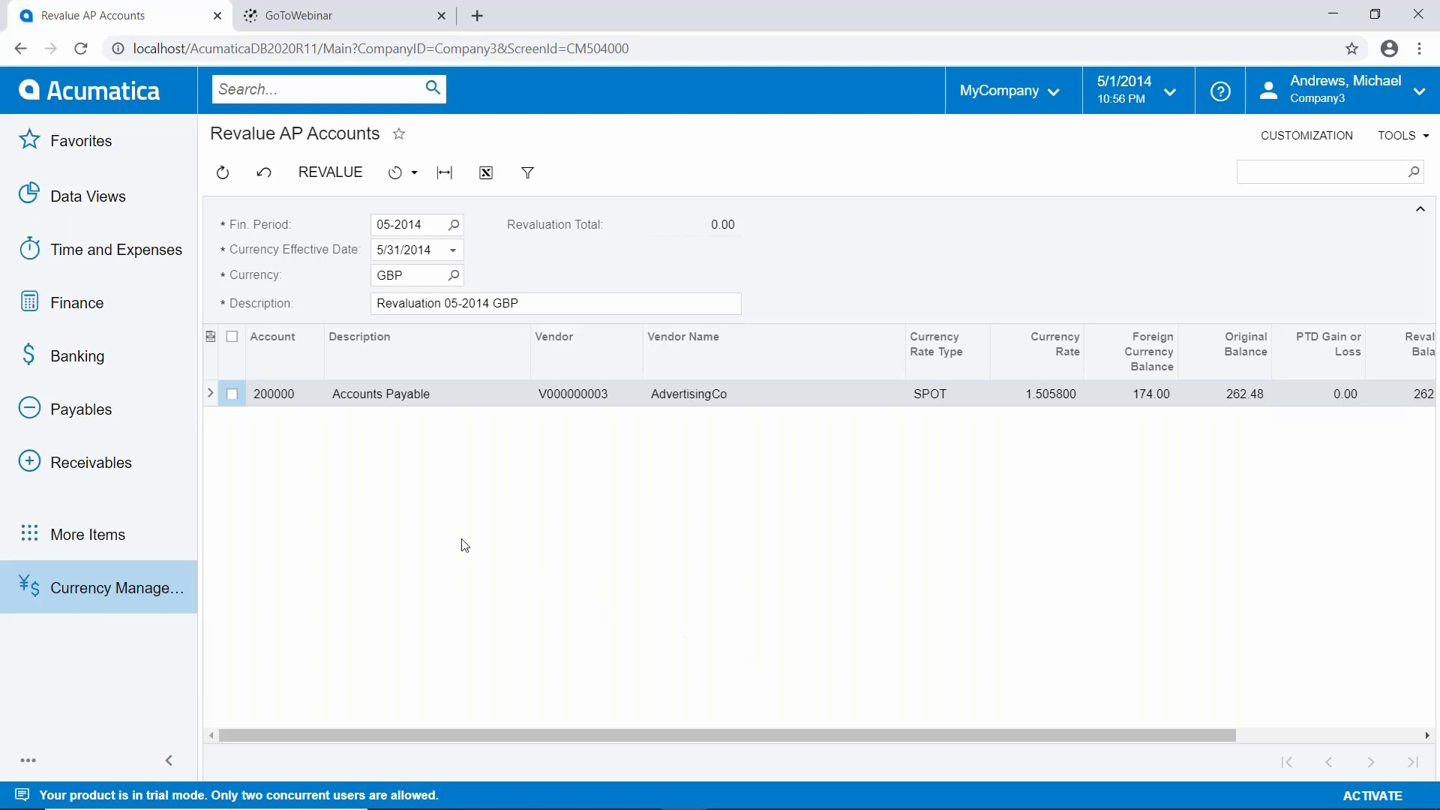
Step: Revalue the AdvertisingCo accounts payable line in GBP and show the generated journal batch in base currency
left_click(231, 394)
mouse_move(708, 205)
left_mouse_down()
mouse_move(682, 231)
mouse_move(750, 221)
mouse_move(712, 204)
left_mouse_up()
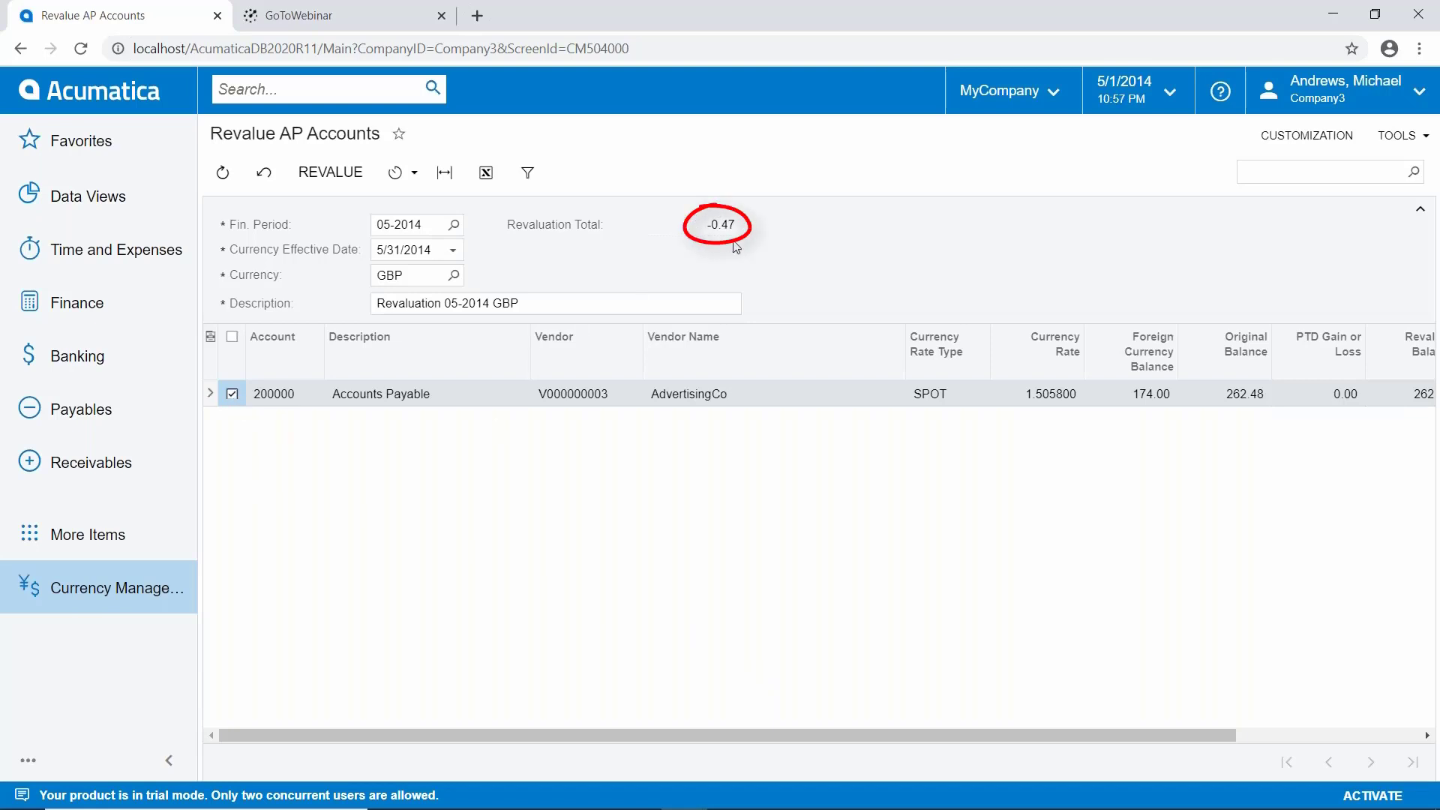
left_click(333, 174)
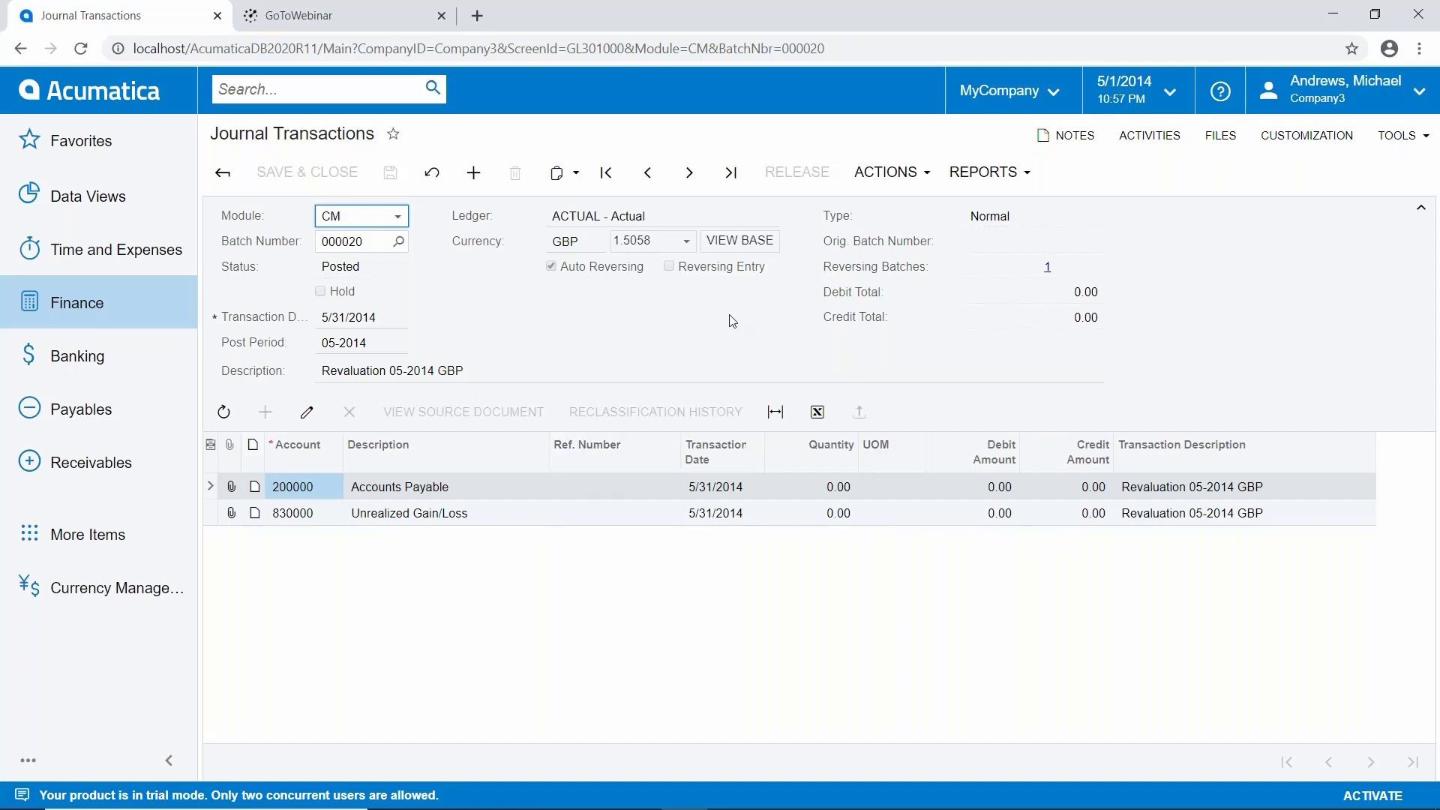
left_click(746, 245)
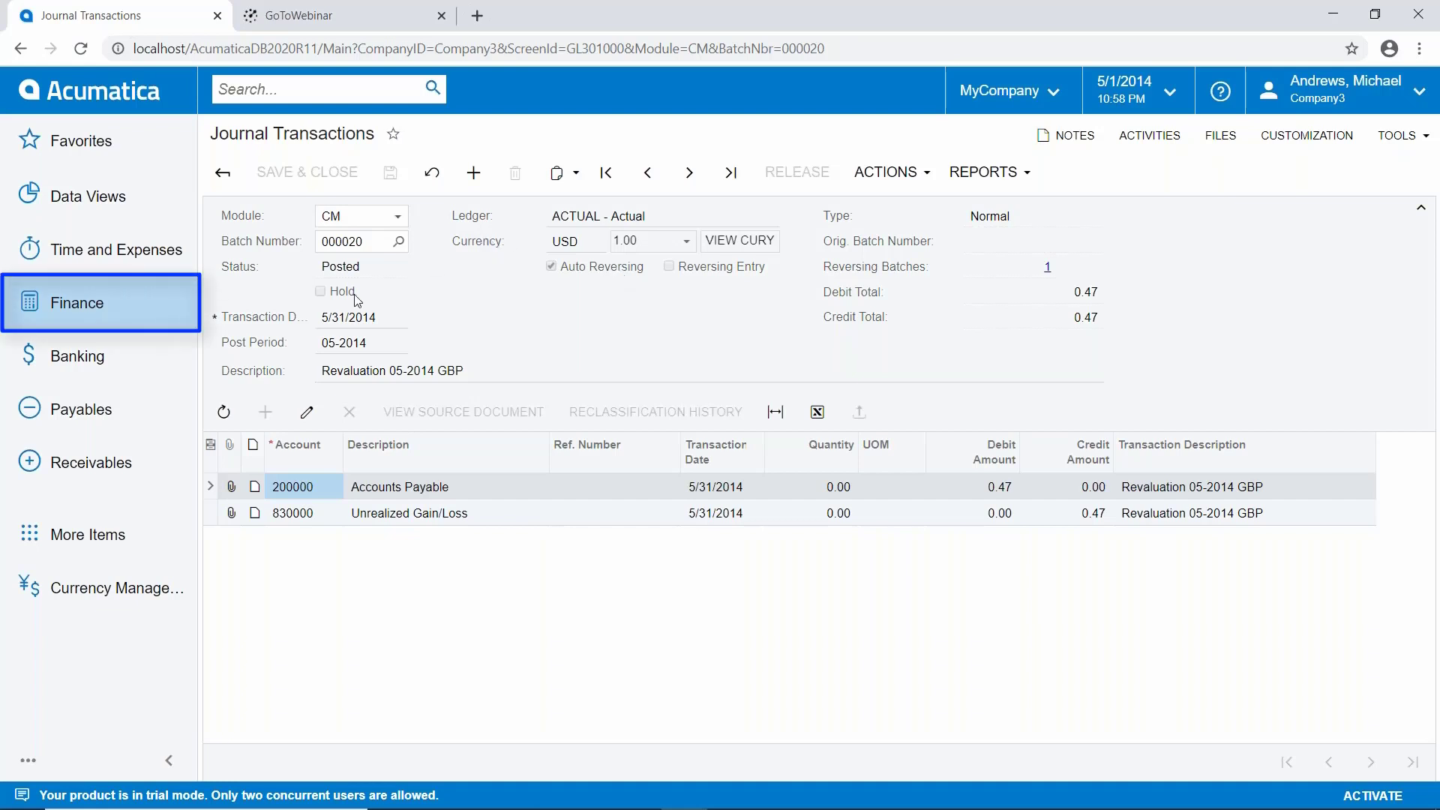
Step: Open the Account Summary inquiry and drill into the details of account 200000, Accounts Payable
left_click(96, 318)
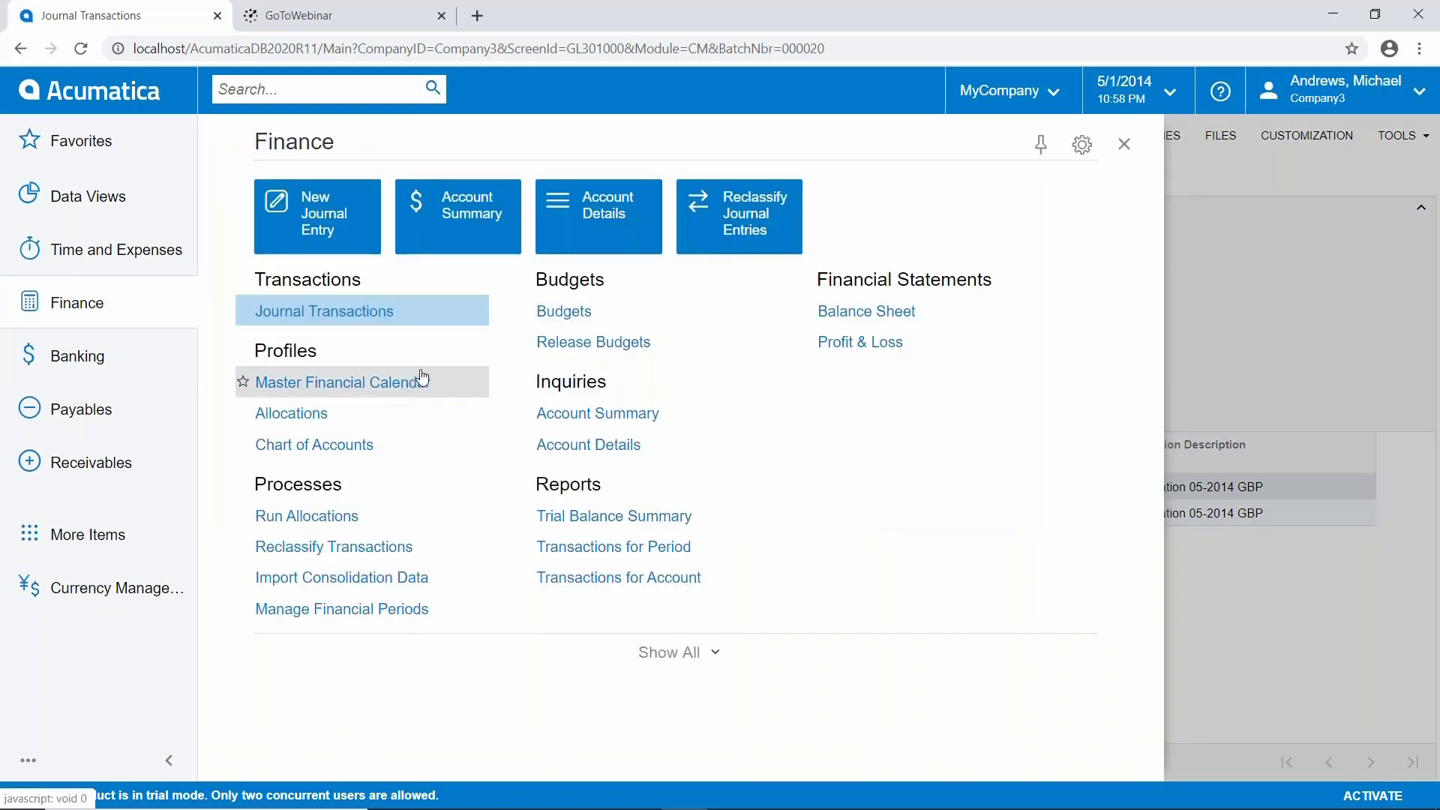
left_click(458, 227)
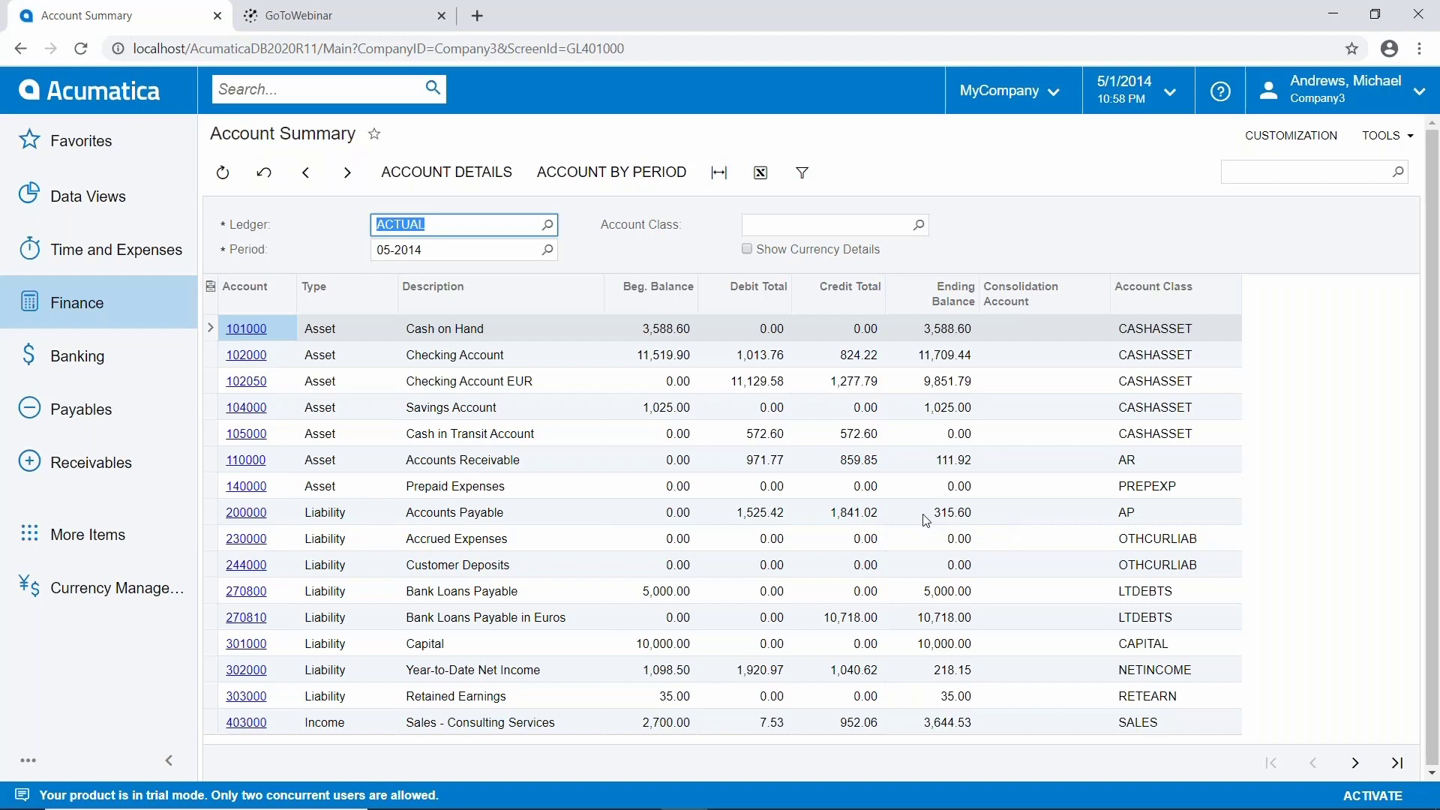
left_click(257, 514)
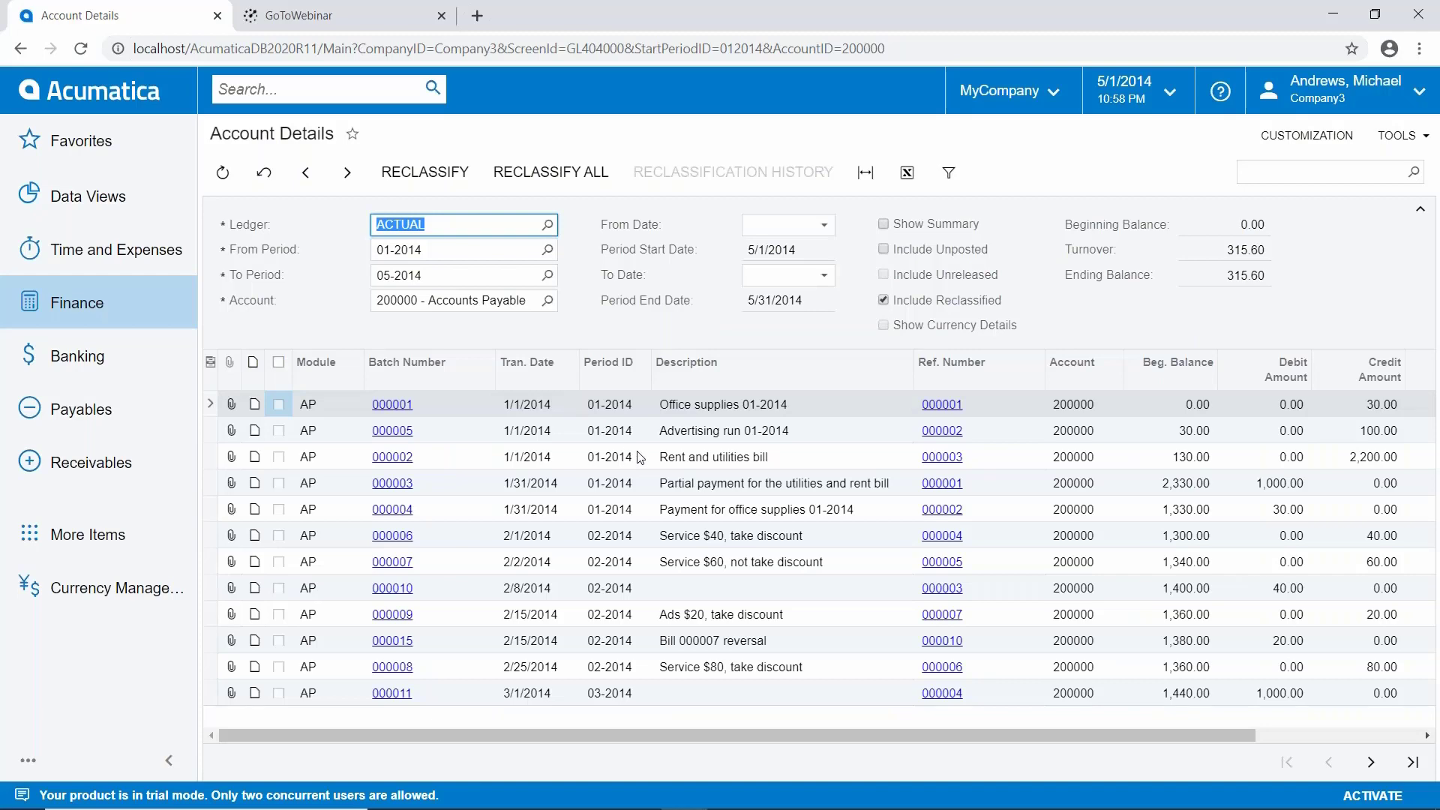
Step: Filter the account details by module so that only CM transactions are listed
left_click(353, 362)
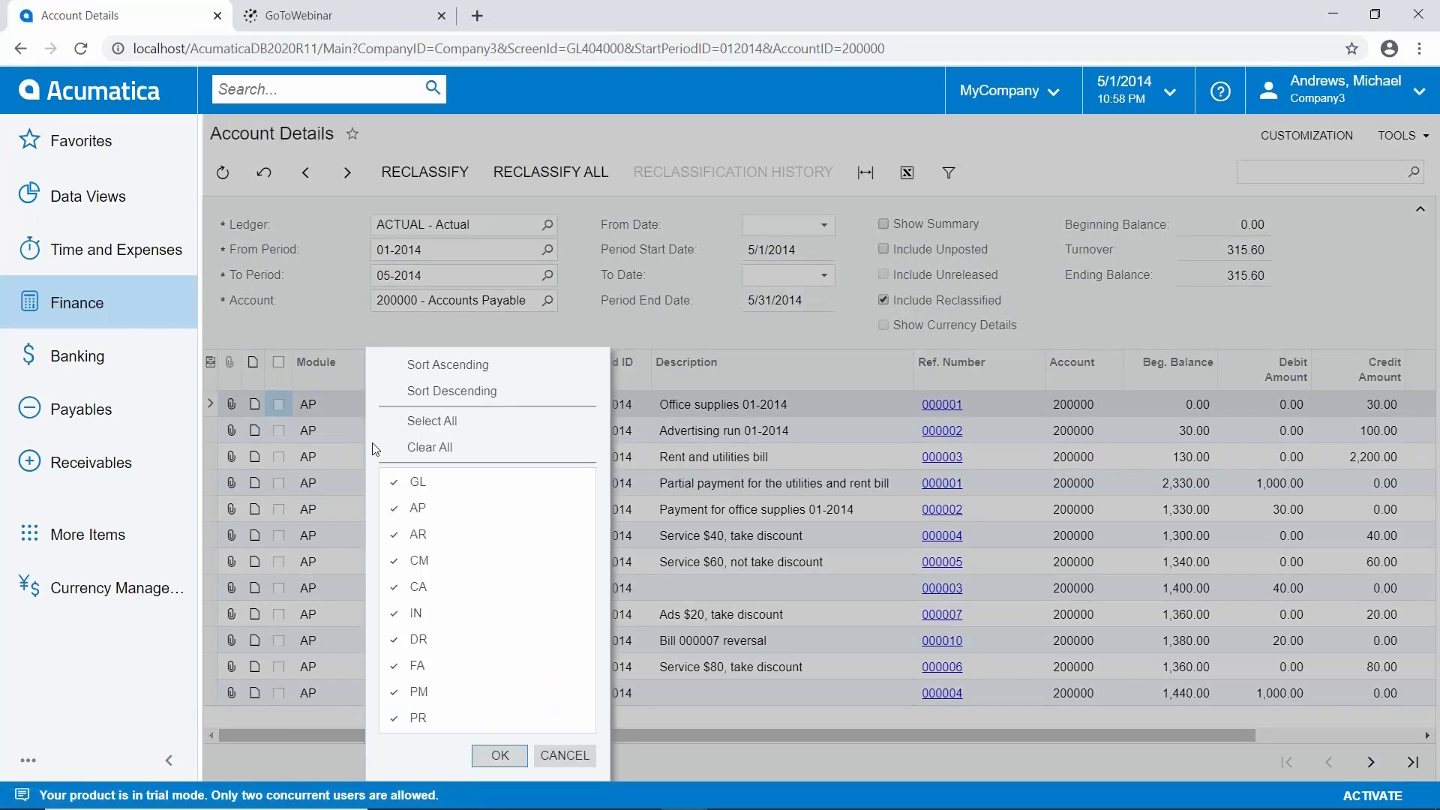
left_click(396, 449)
left_click(399, 481)
left_click(418, 560)
left_click(500, 755)
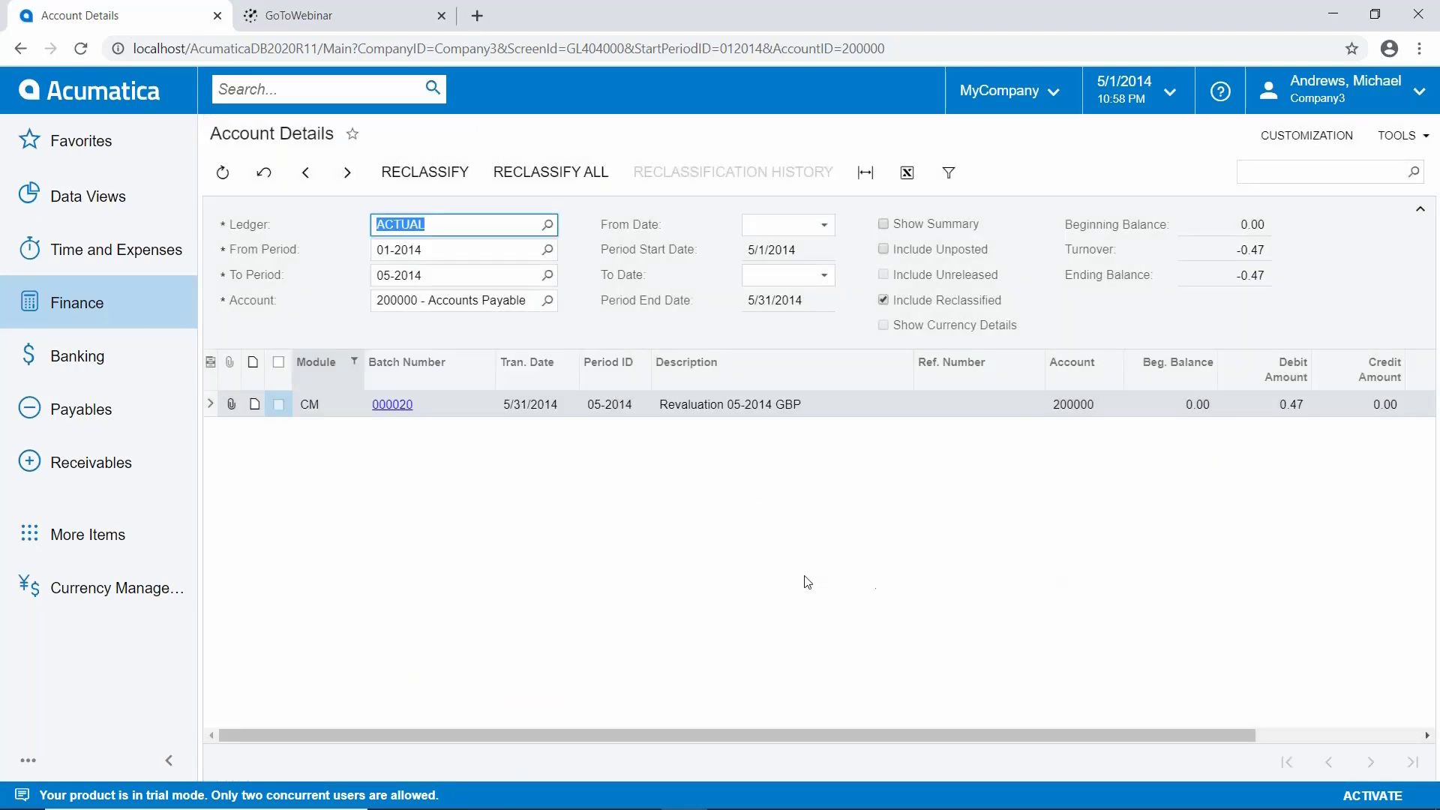
Step: Return to the Revalue AP Accounts process and set the currency to EUR
left_click(113, 588)
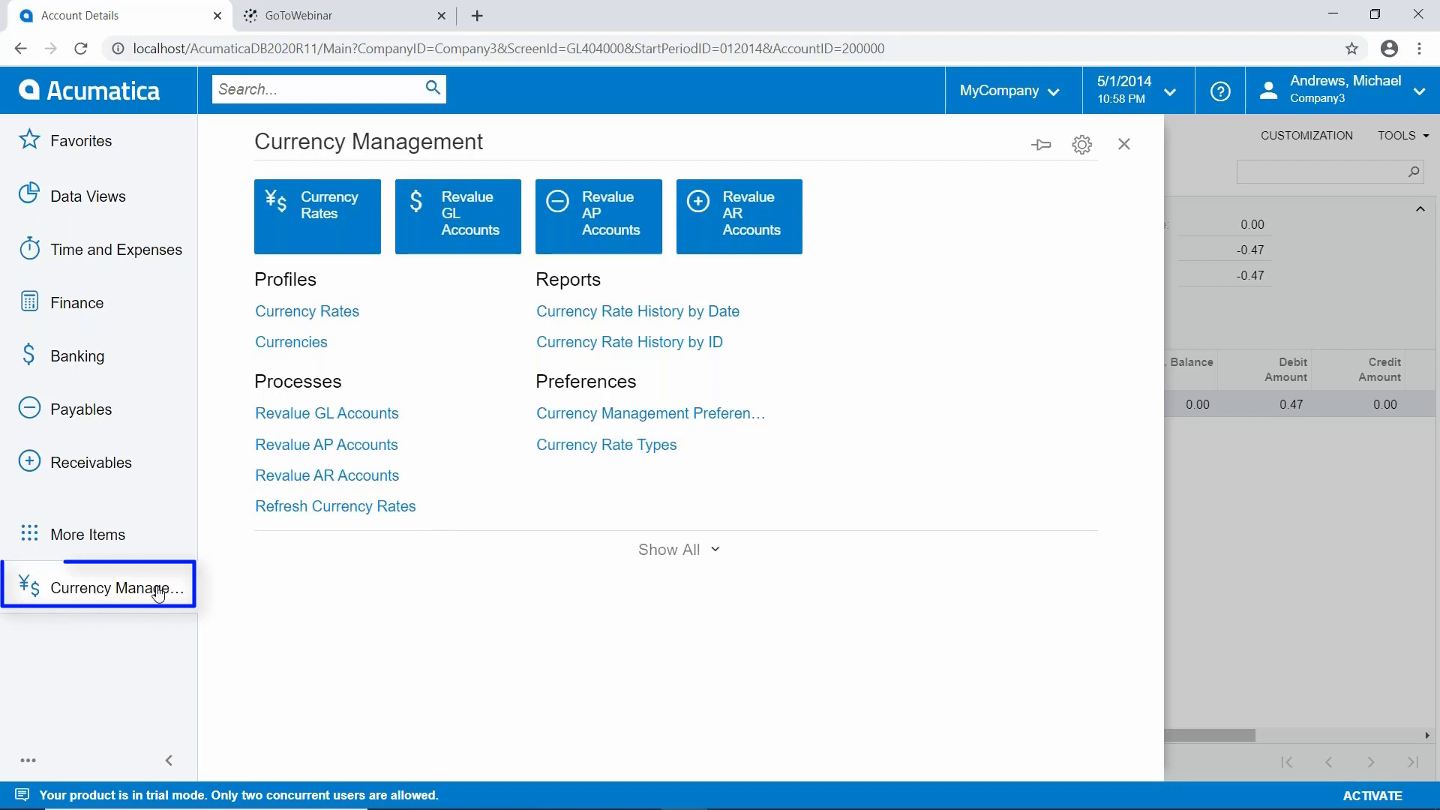
left_click(367, 447)
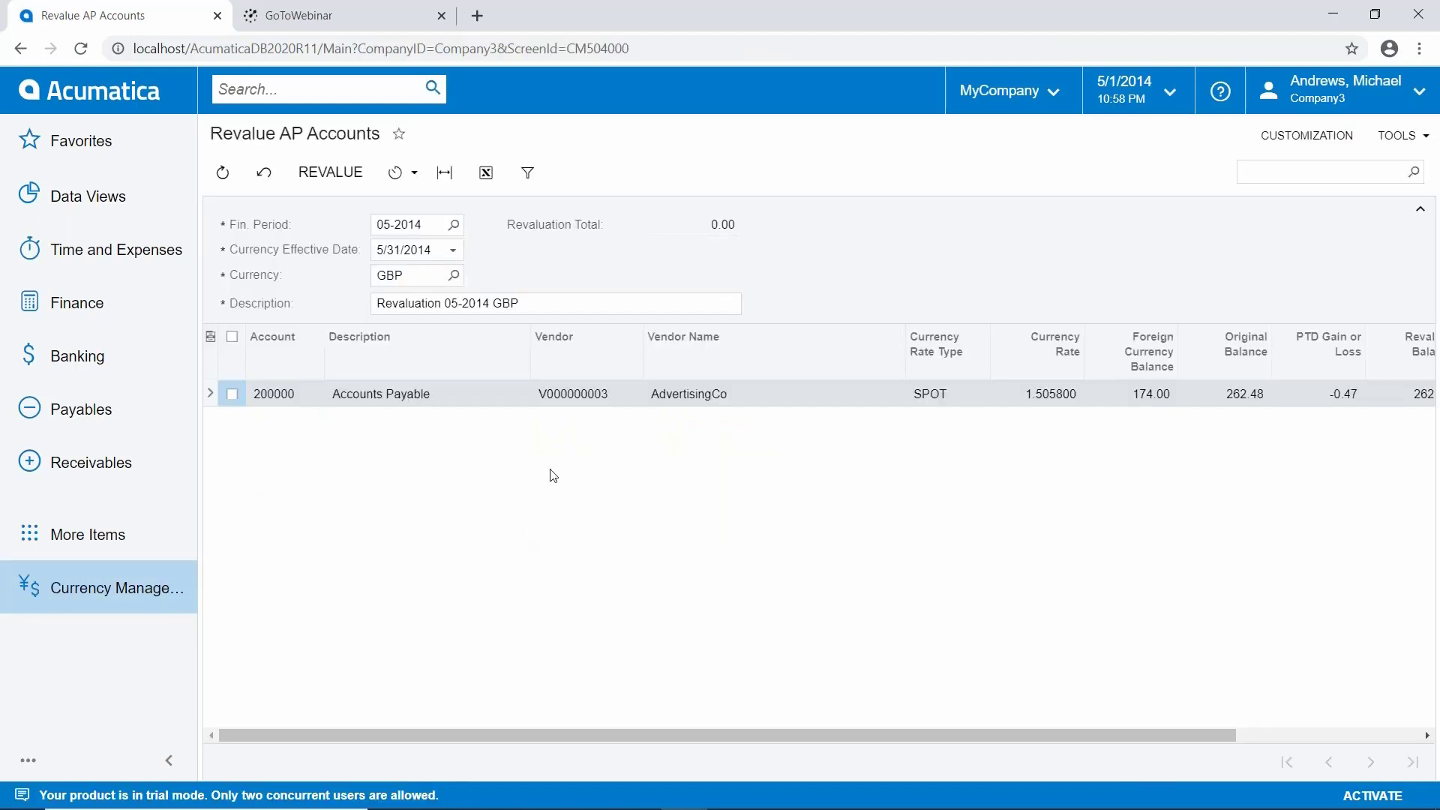
left_click(453, 275)
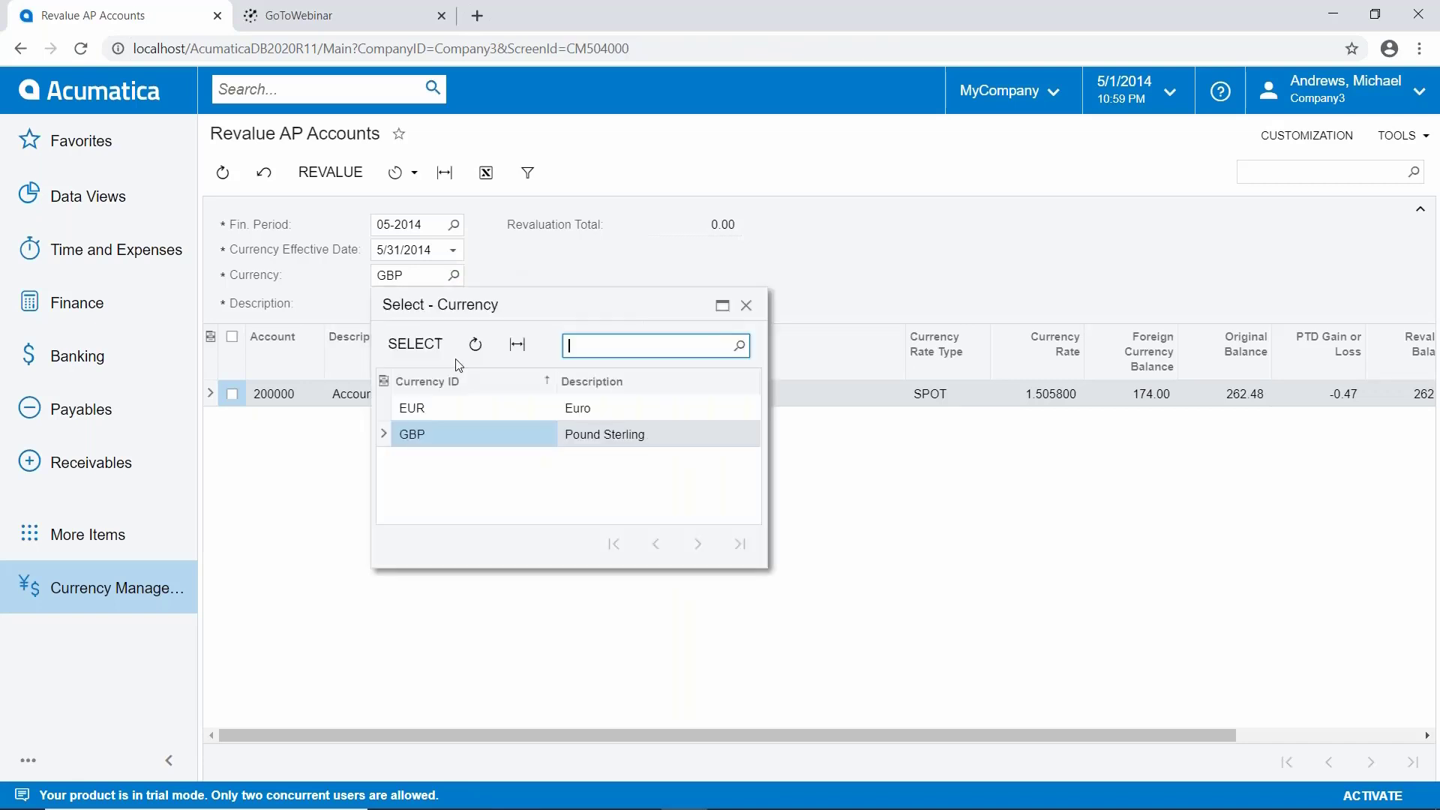
double_click(448, 403)
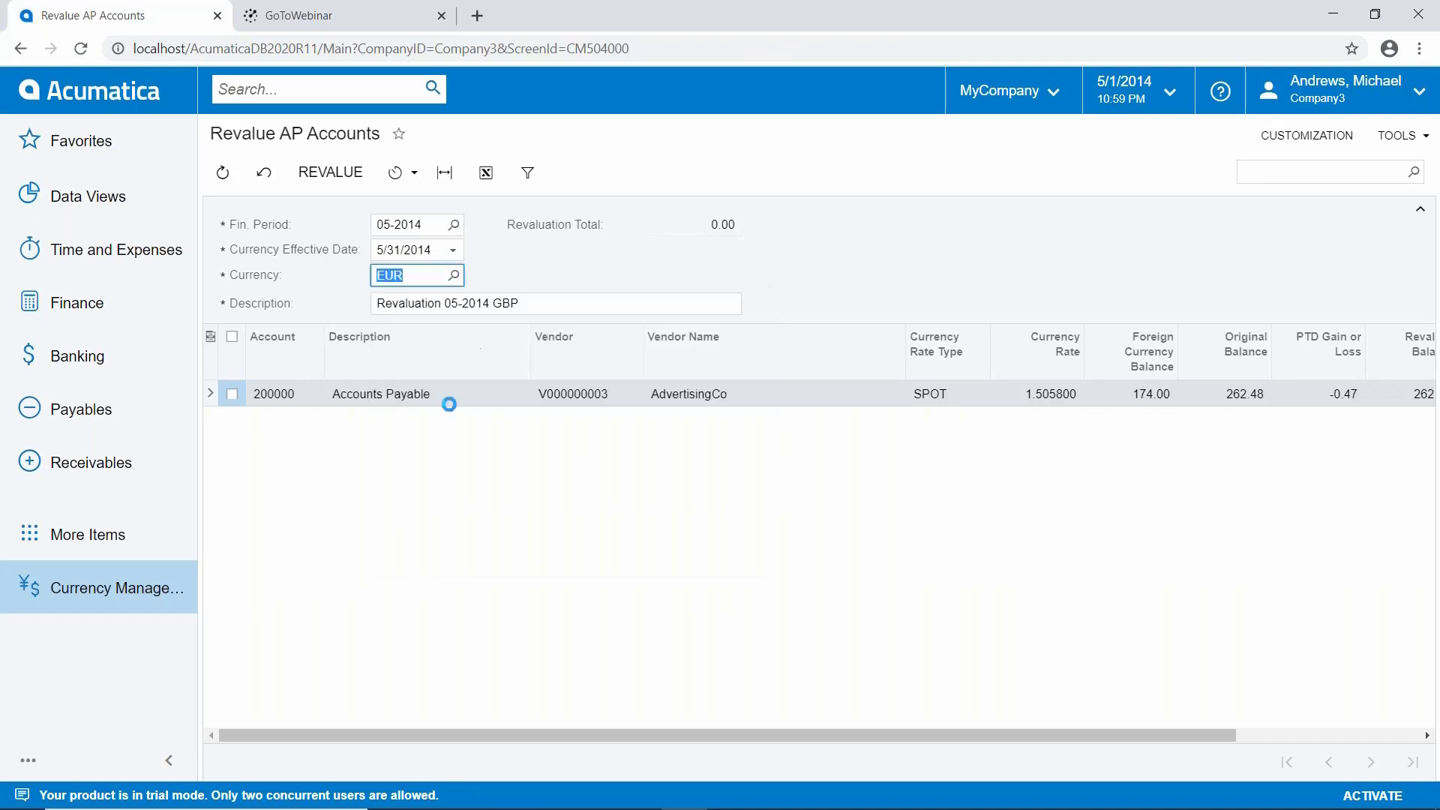
Step: Change the revaluation description to "Revaluation 05-2014 EUR"
left_click(524, 303)
left_click(527, 303)
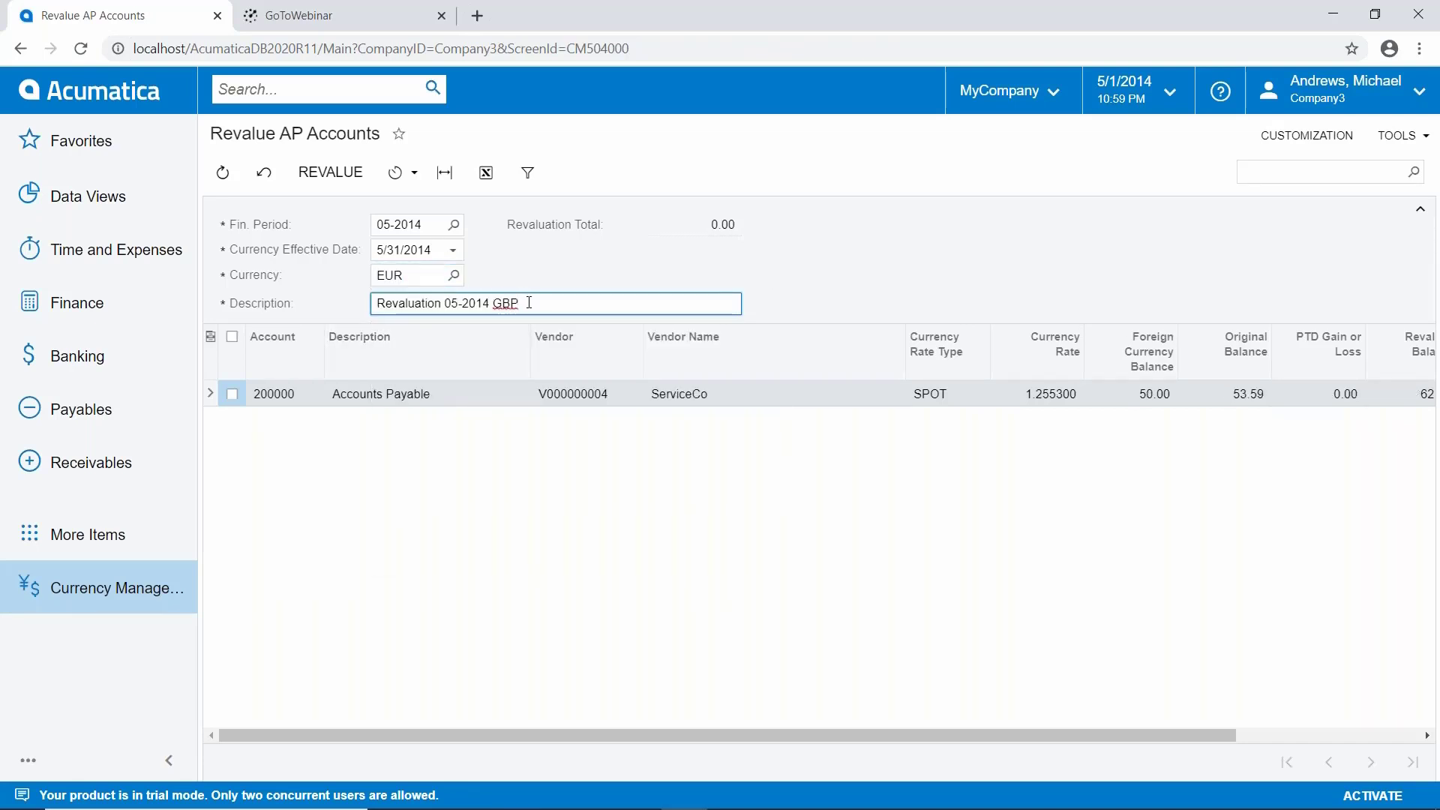
key("BackSpace")
key("BackSpace")
key("BackSpace")
key("BackSpace")
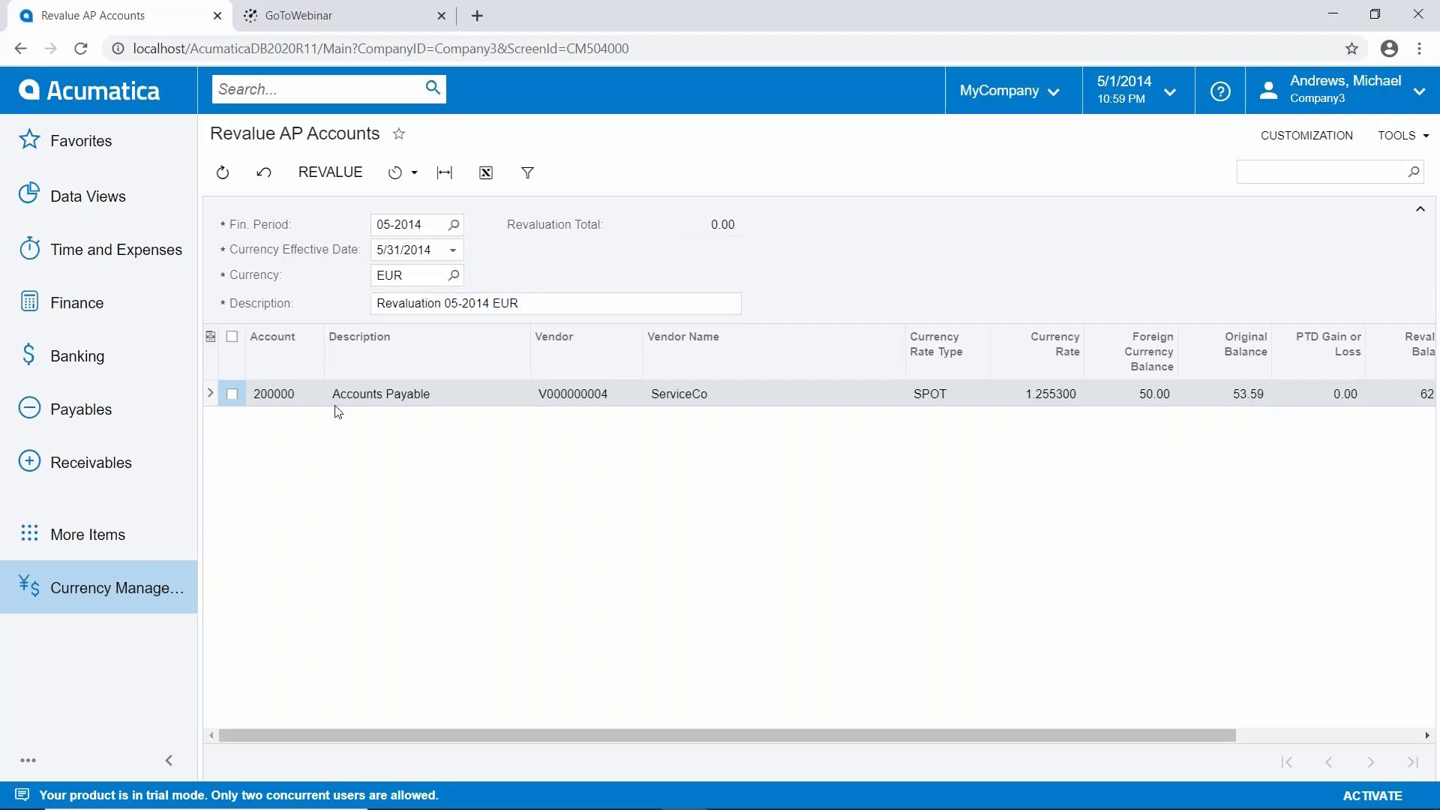
Step: Select the ServiceCo accounts payable line, check its revaluation difference, and run the EUR revaluation
left_click(233, 395)
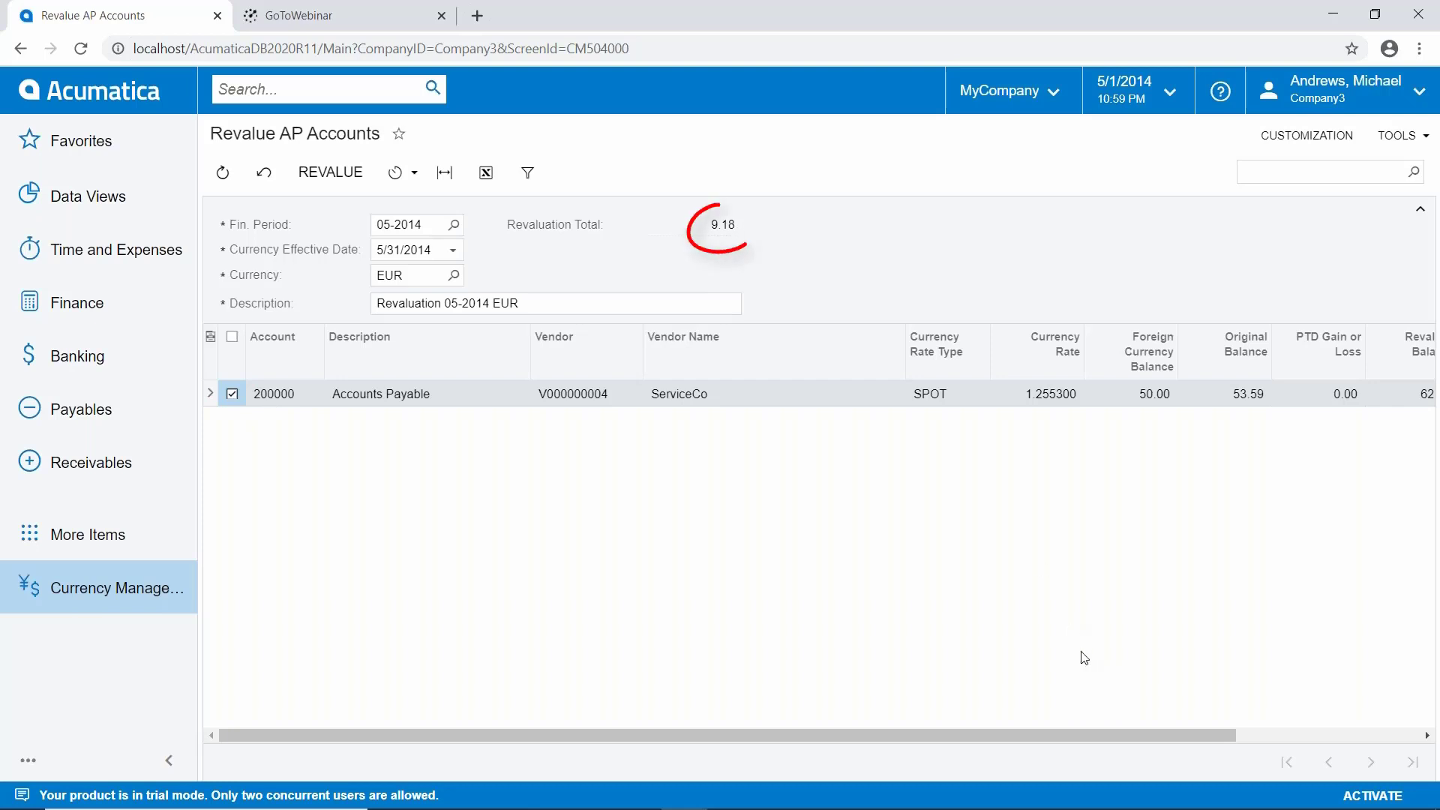
left_click_drag(1104, 735, 1284, 714)
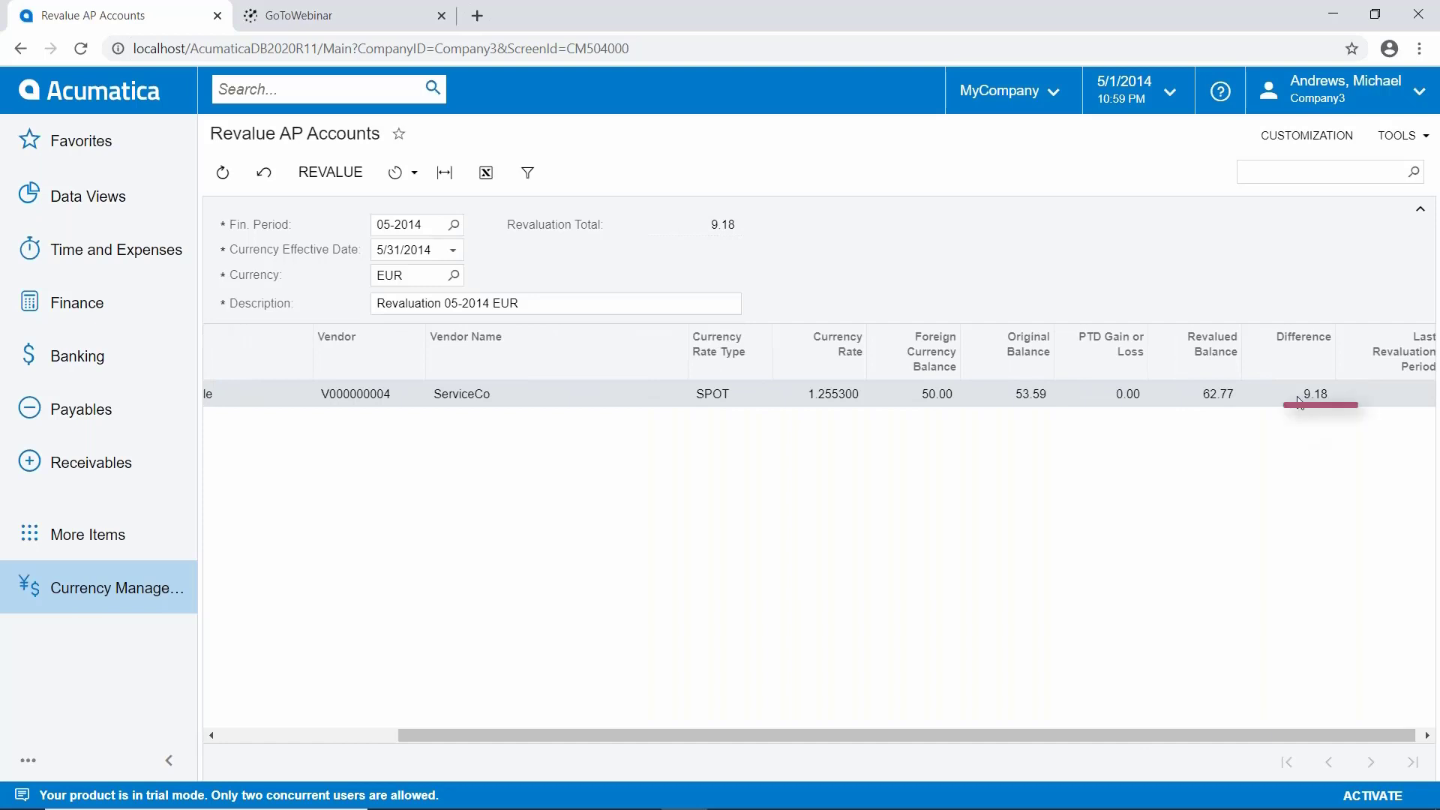
left_click(345, 180)
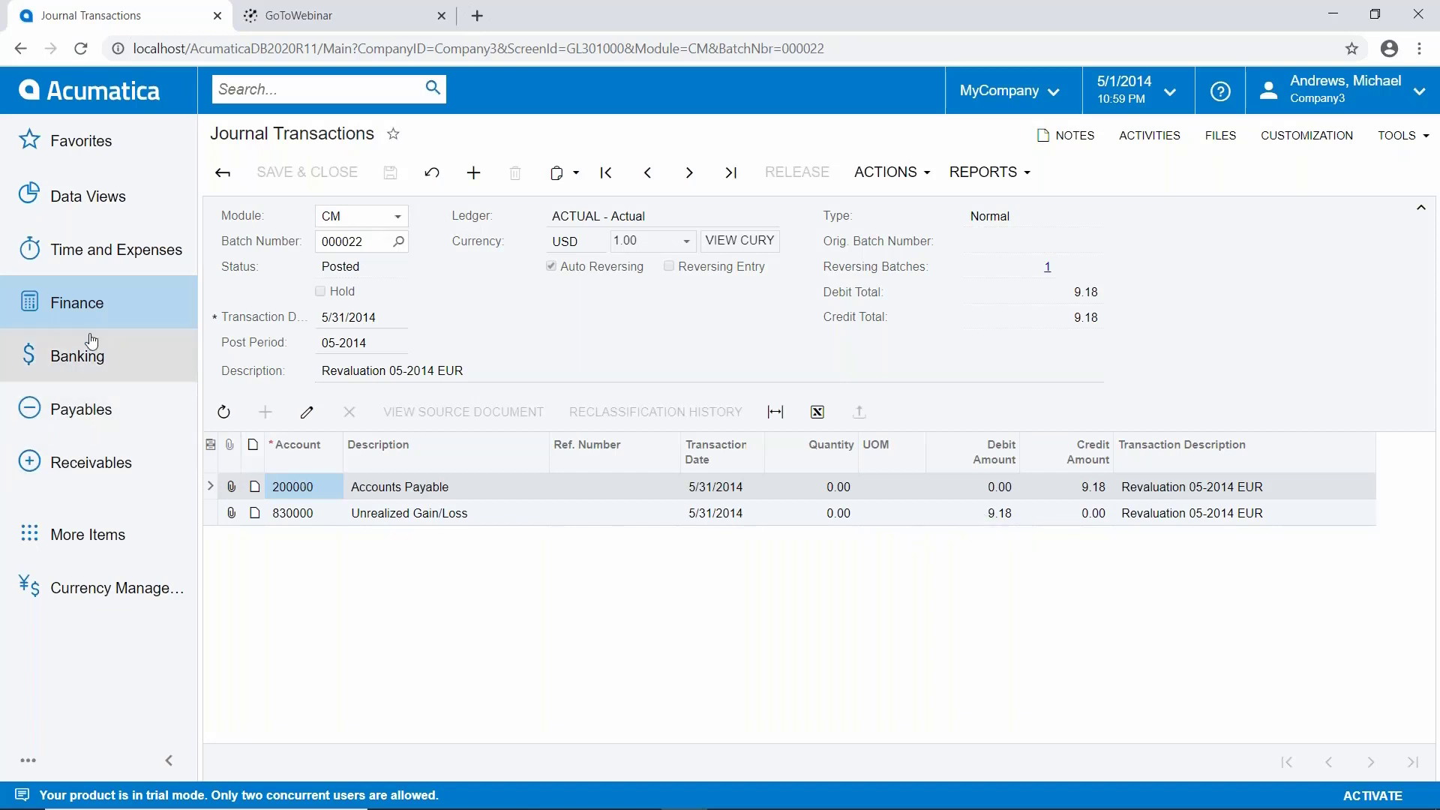
Step: Go back to the Account Summary and open the details of account 200000 to check the effect of the EUR revaluation
left_click(90, 309)
left_click(466, 231)
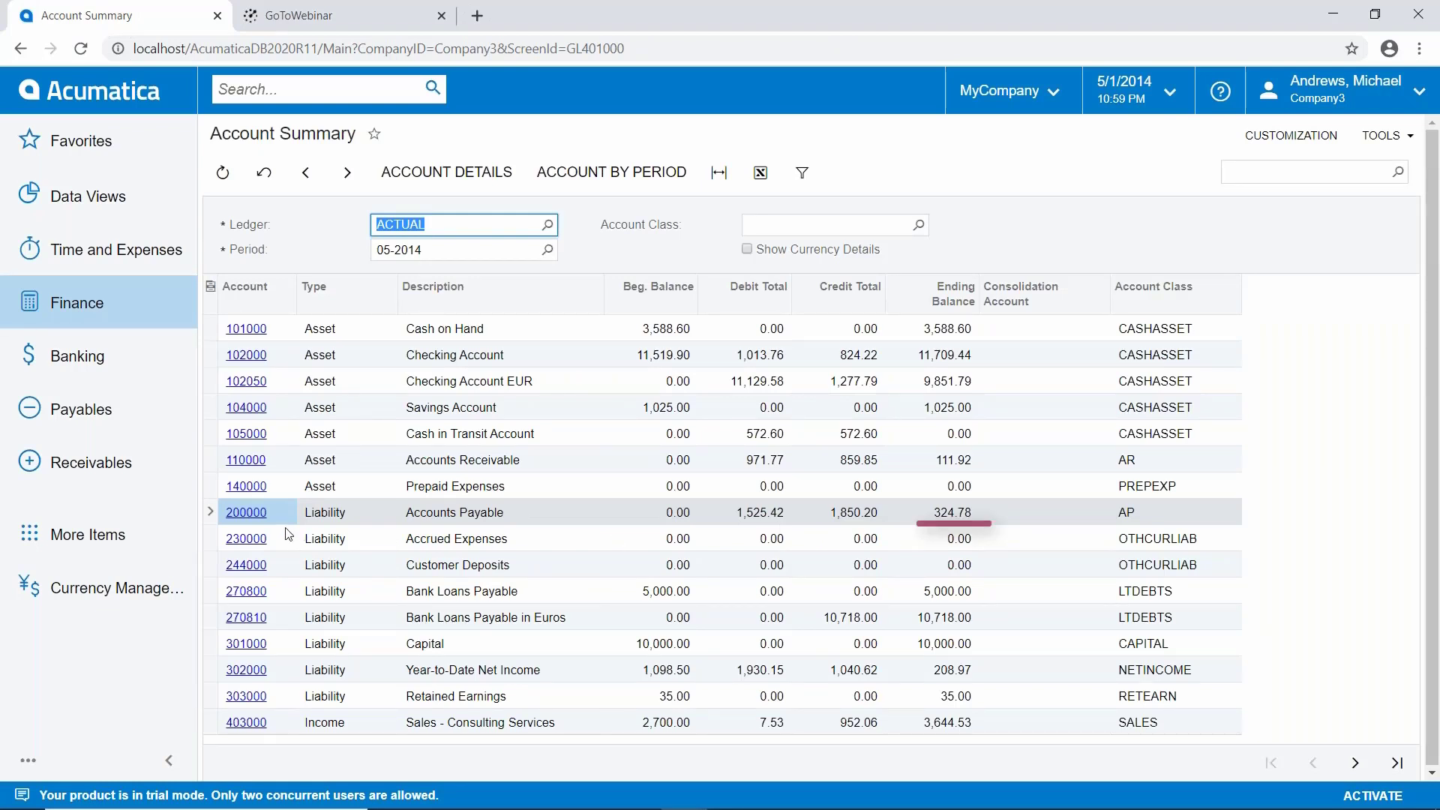
left_click(247, 512)
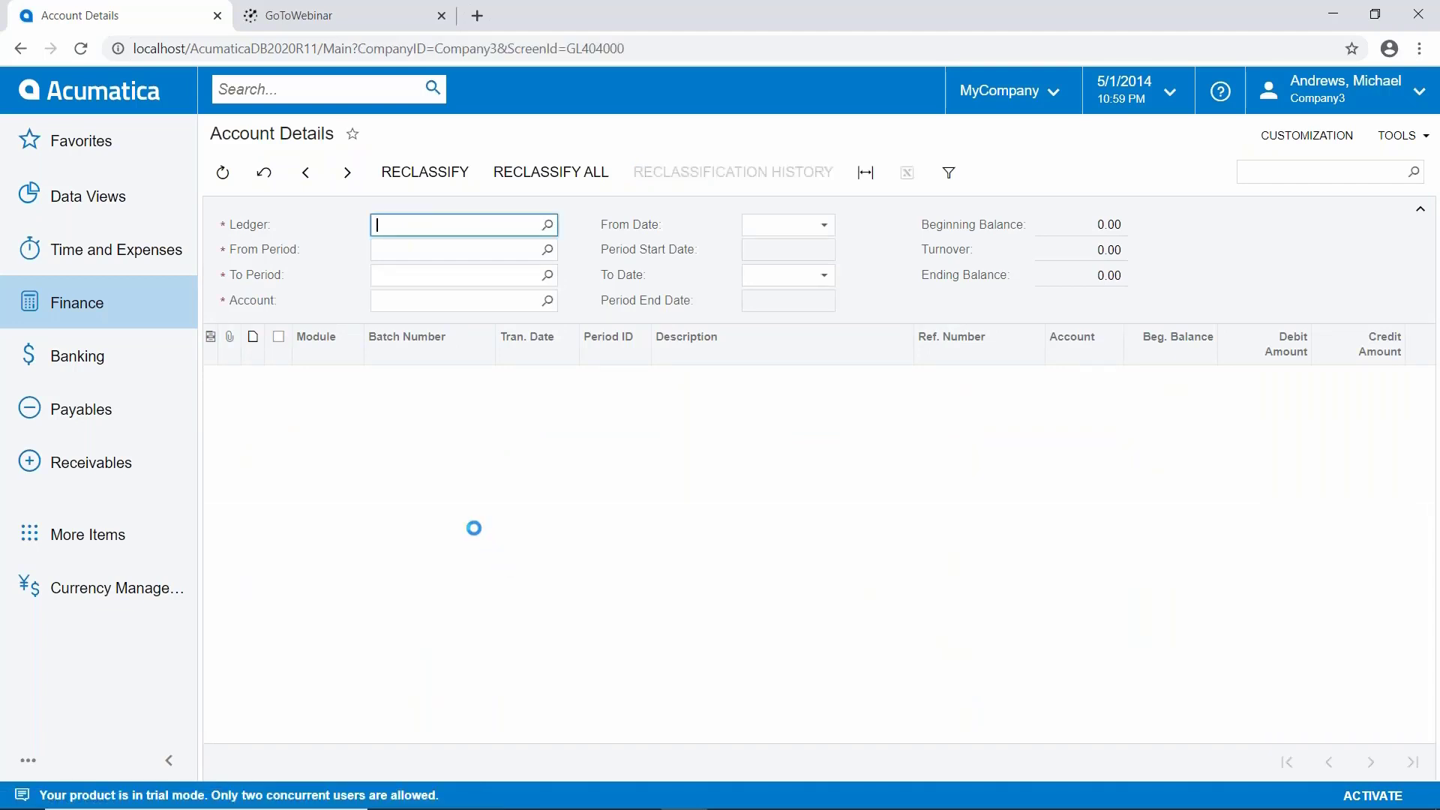
Step: Restrict the Accounts Payable transactions to the CM module, and look up the available starting periods without changing the selection
left_click(356, 361)
left_click(430, 447)
left_click(419, 560)
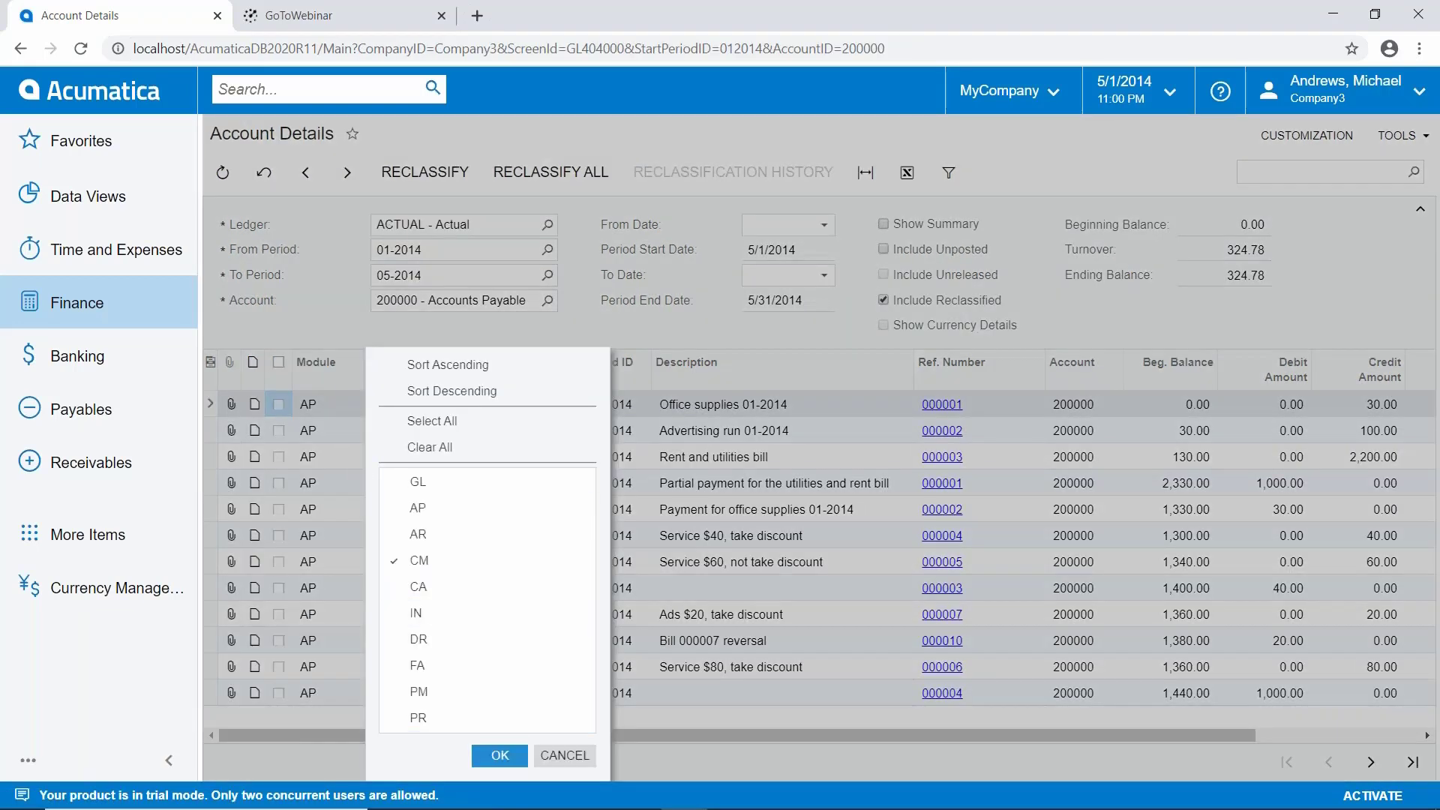
left_click(499, 755)
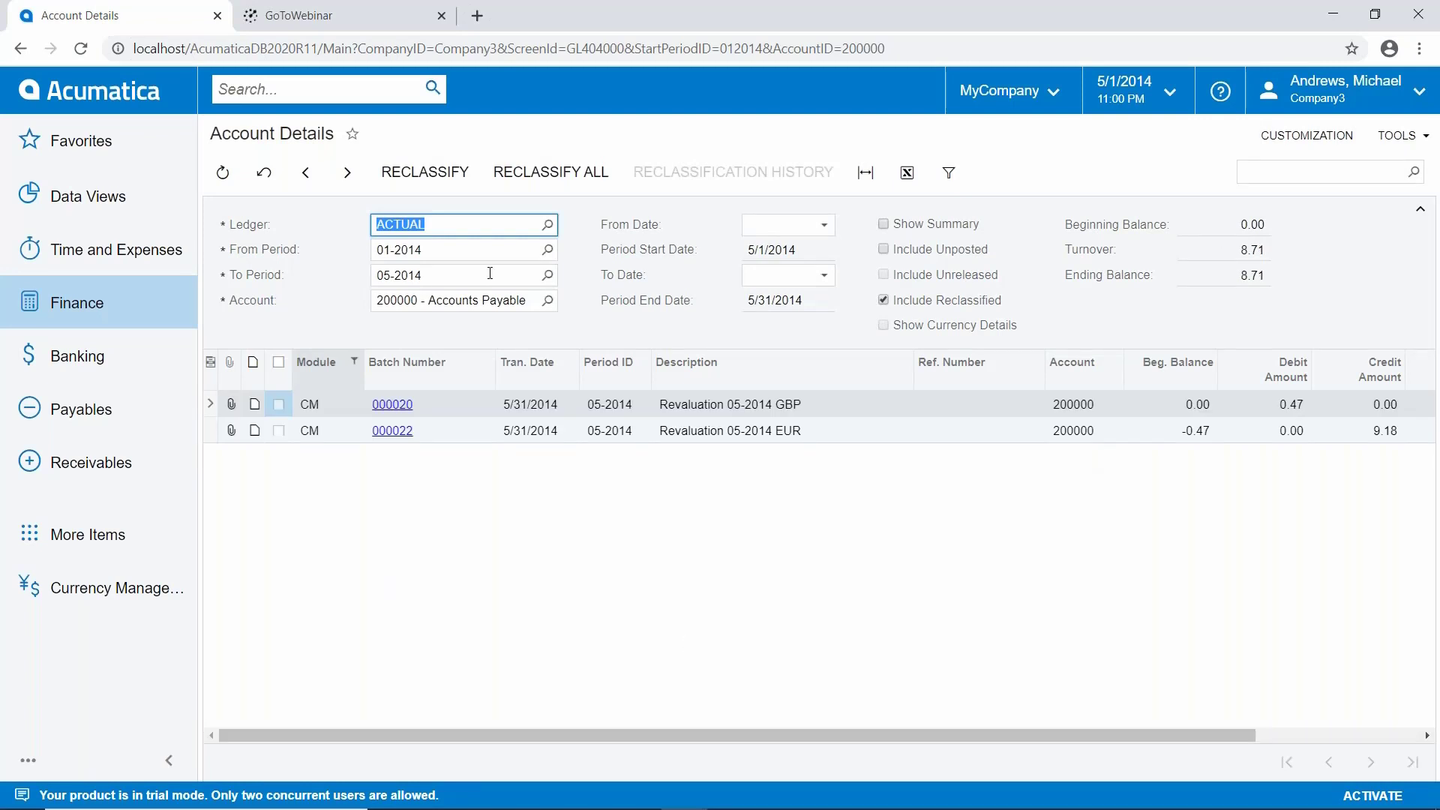
left_click(546, 255)
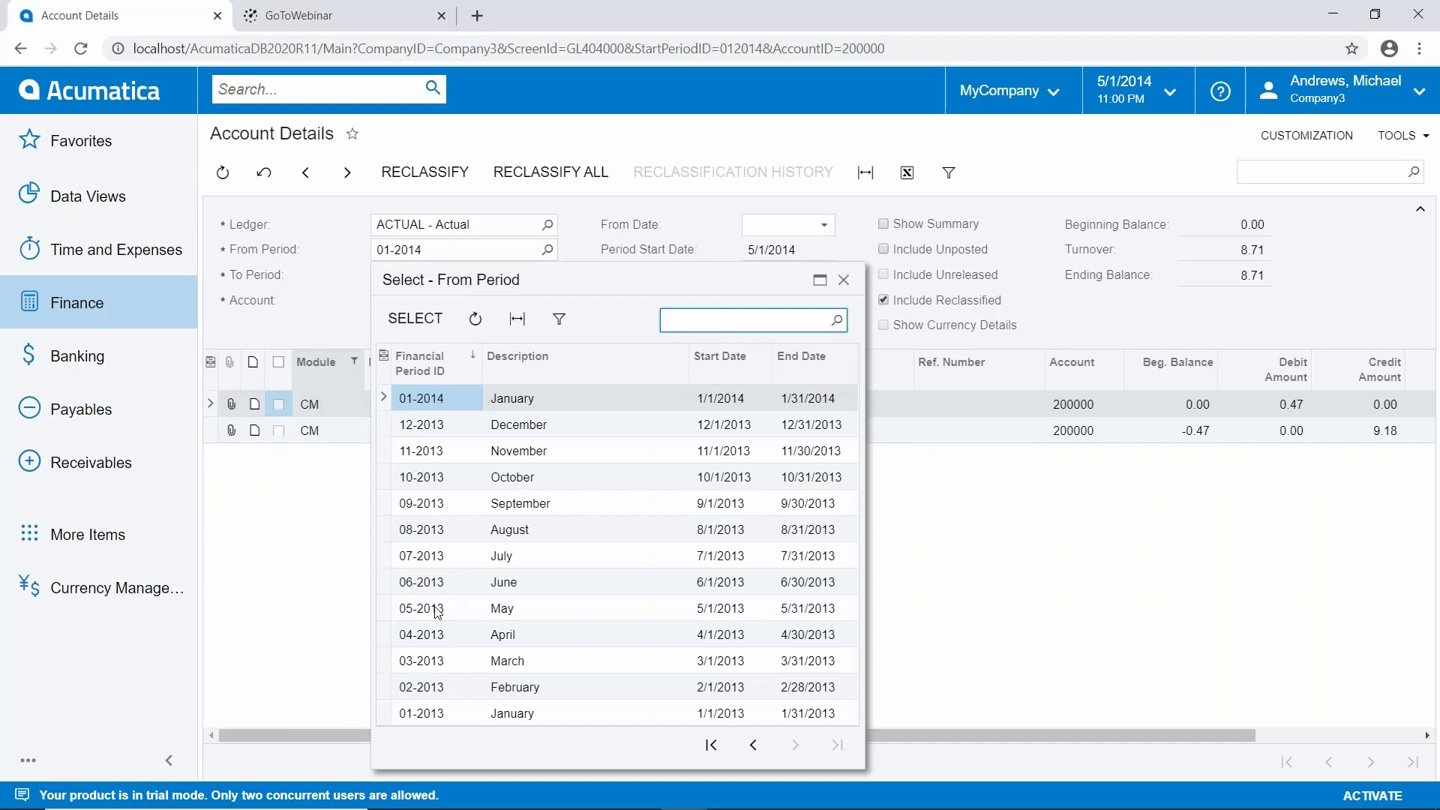
key("Escape")
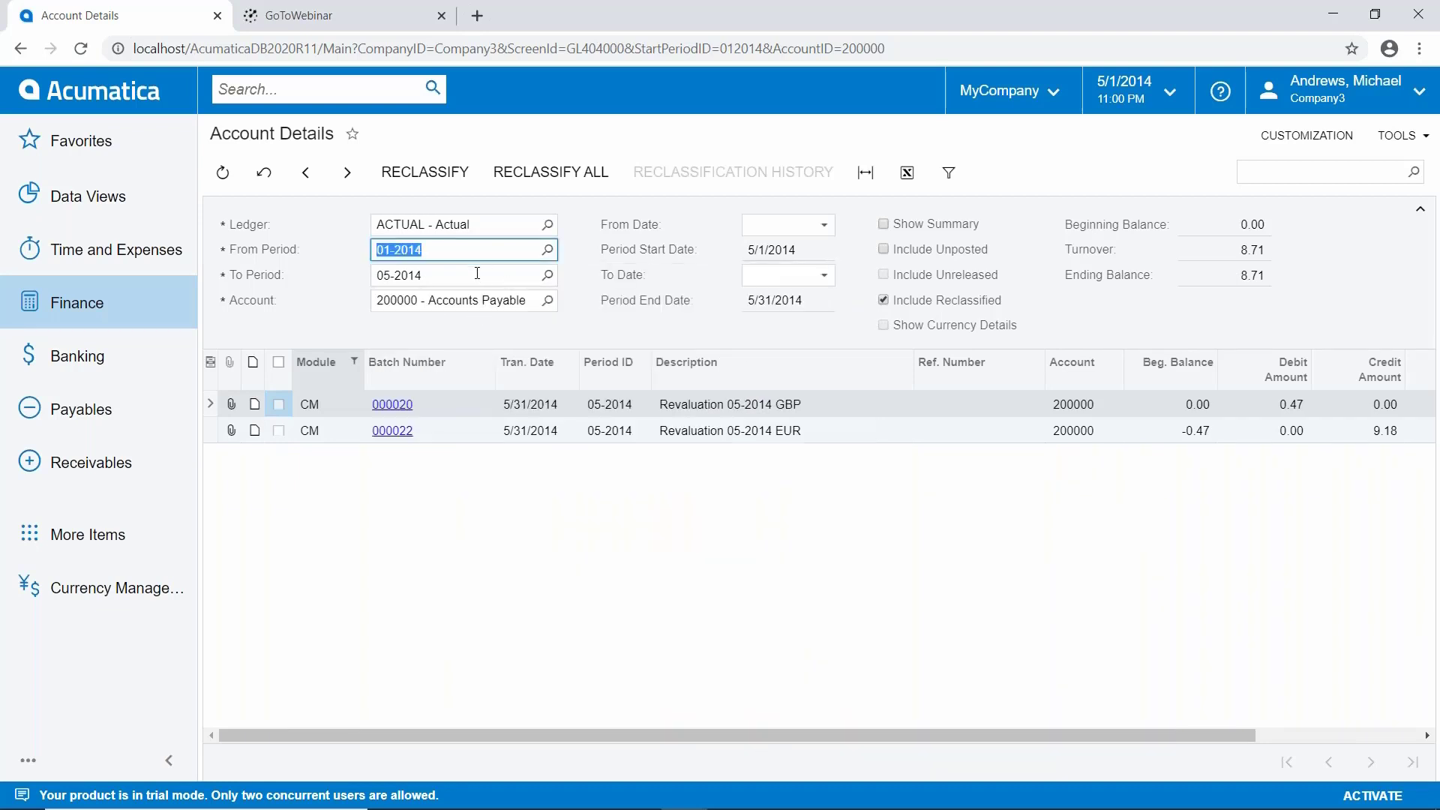
Step: Set the Accounts Payable detail range from period 05-2014 to 06-2014 and check the reversing entries' ending balances
type("05")
key("Tab")
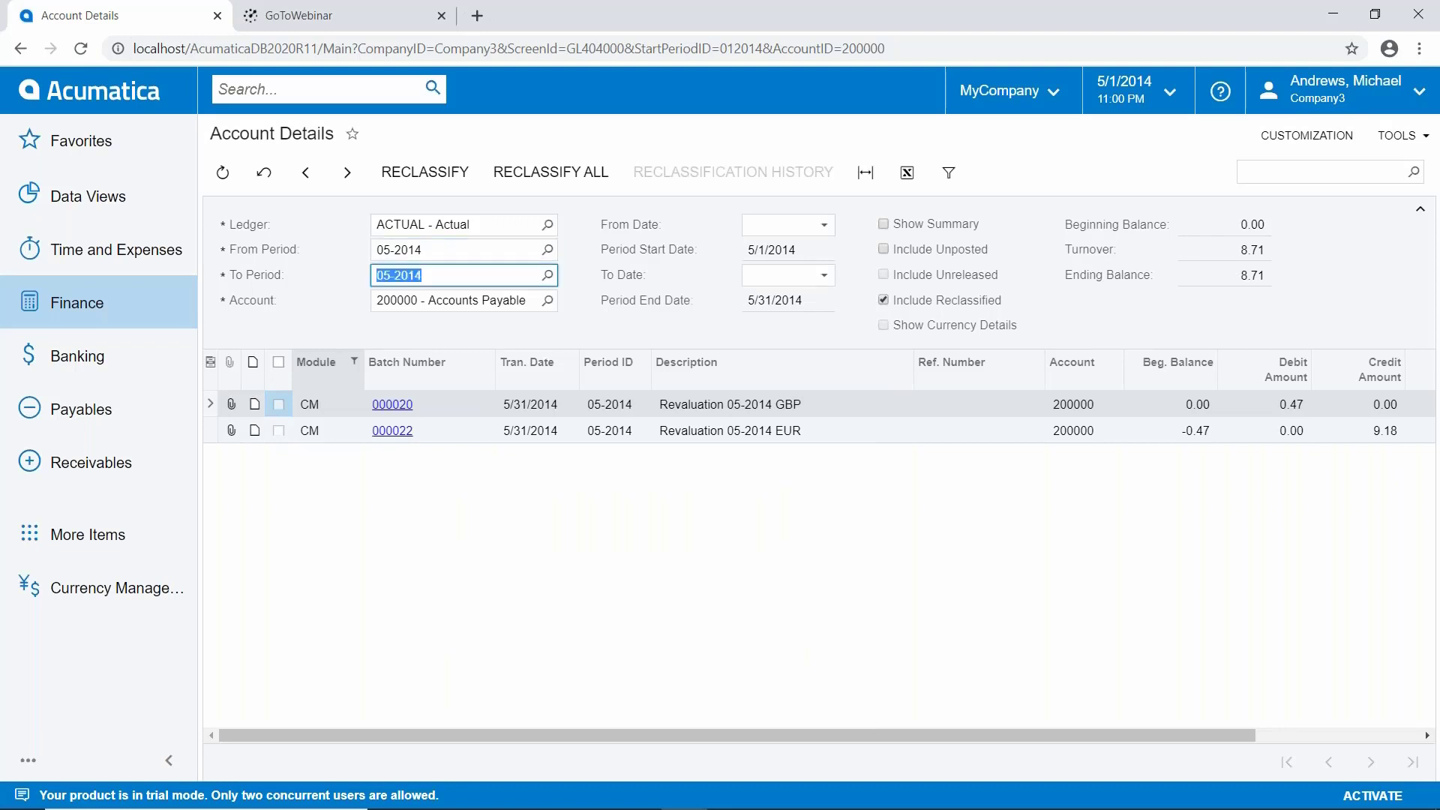
type("06-2")
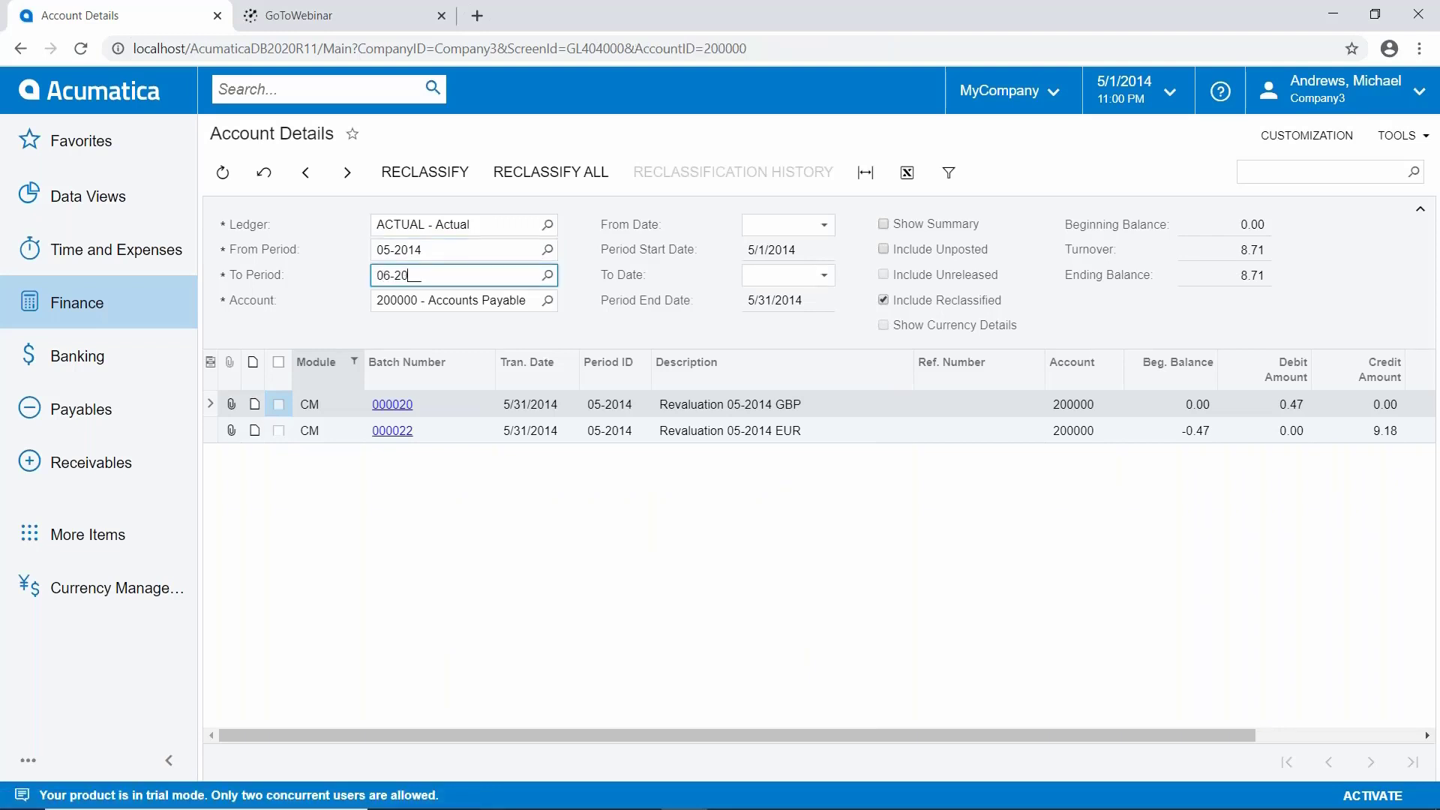
type("014")
key("Tab")
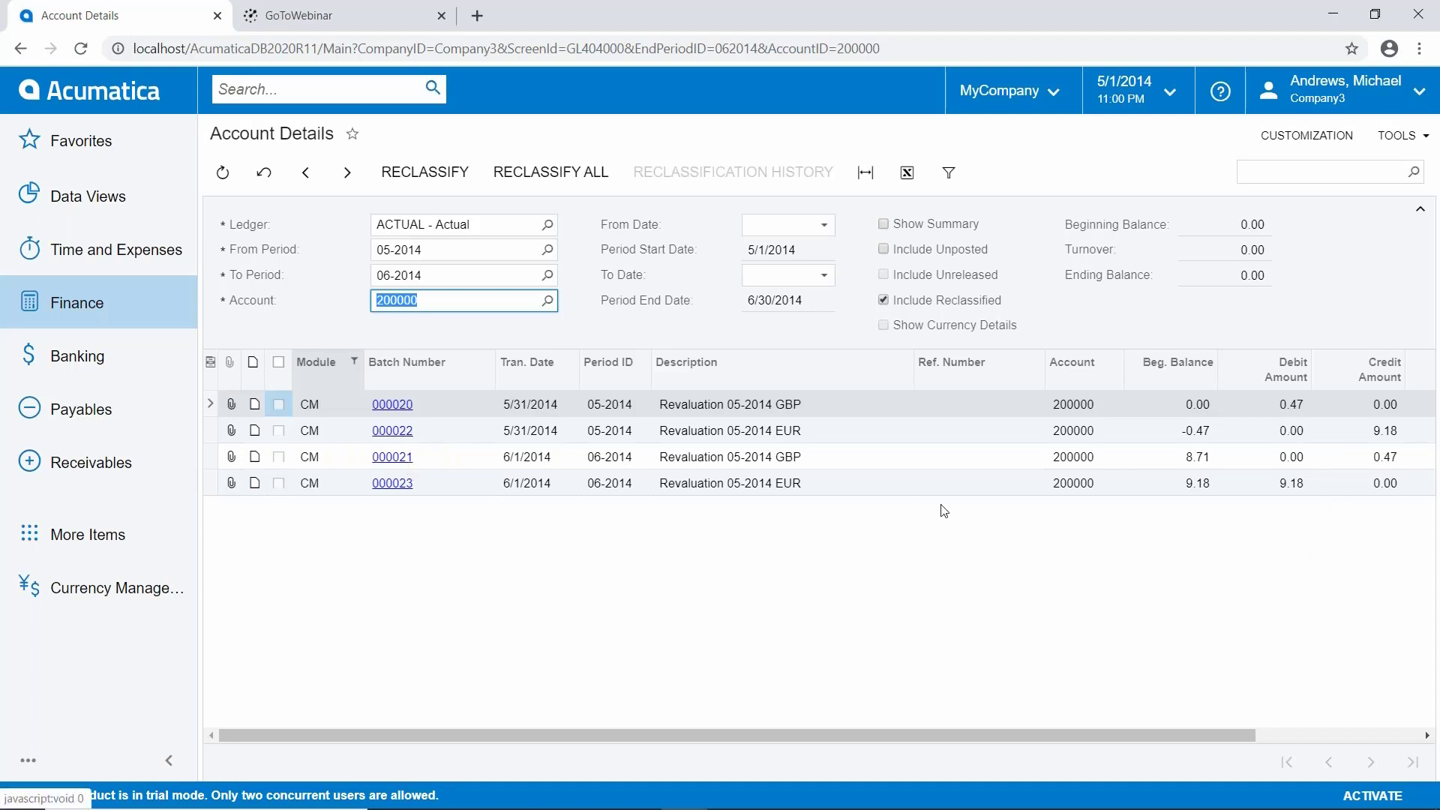
left_click_drag(1220, 730, 1339, 717)
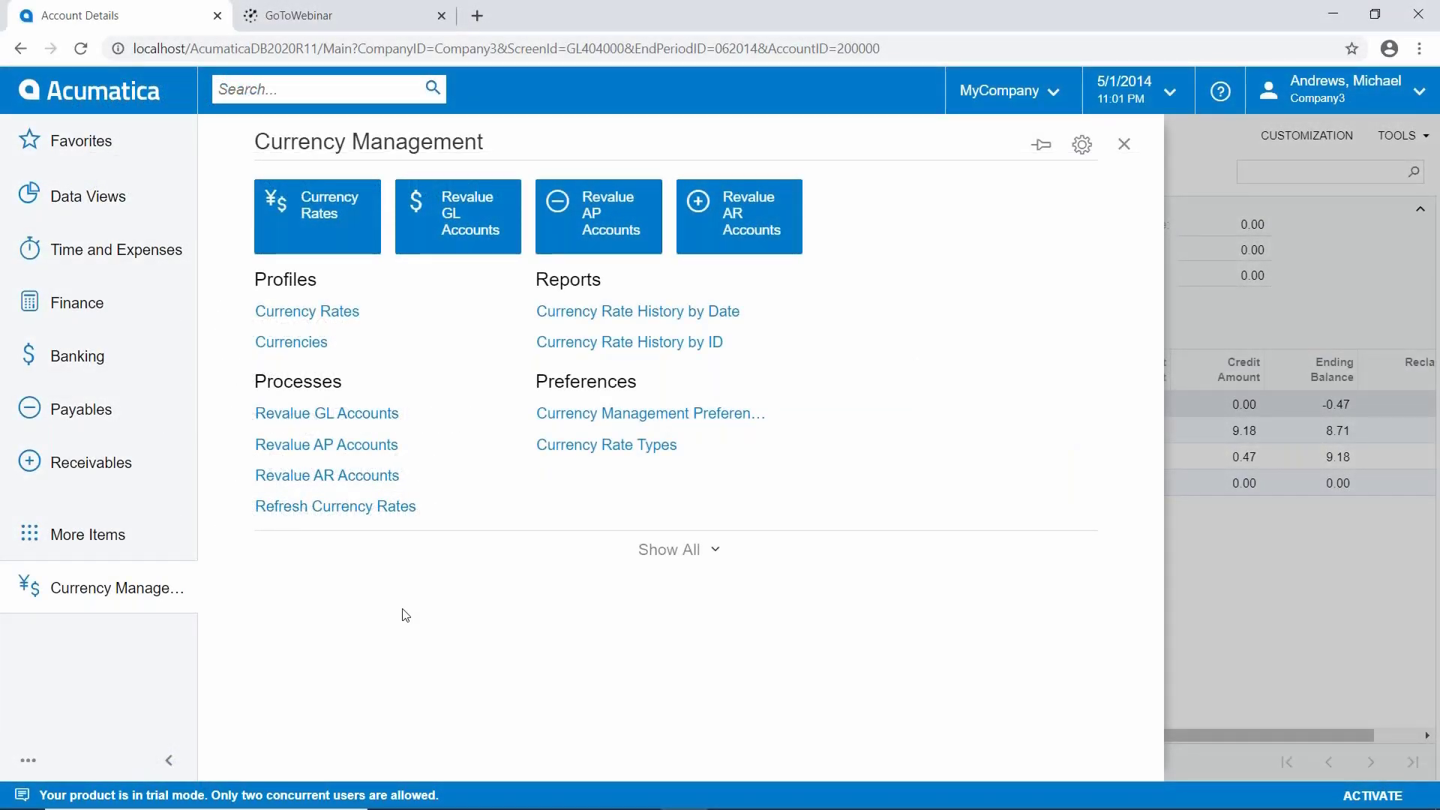
Step: Open the GBP record in Currencies and check its unrealized gain and loss provisioning accounts
left_click(291, 342)
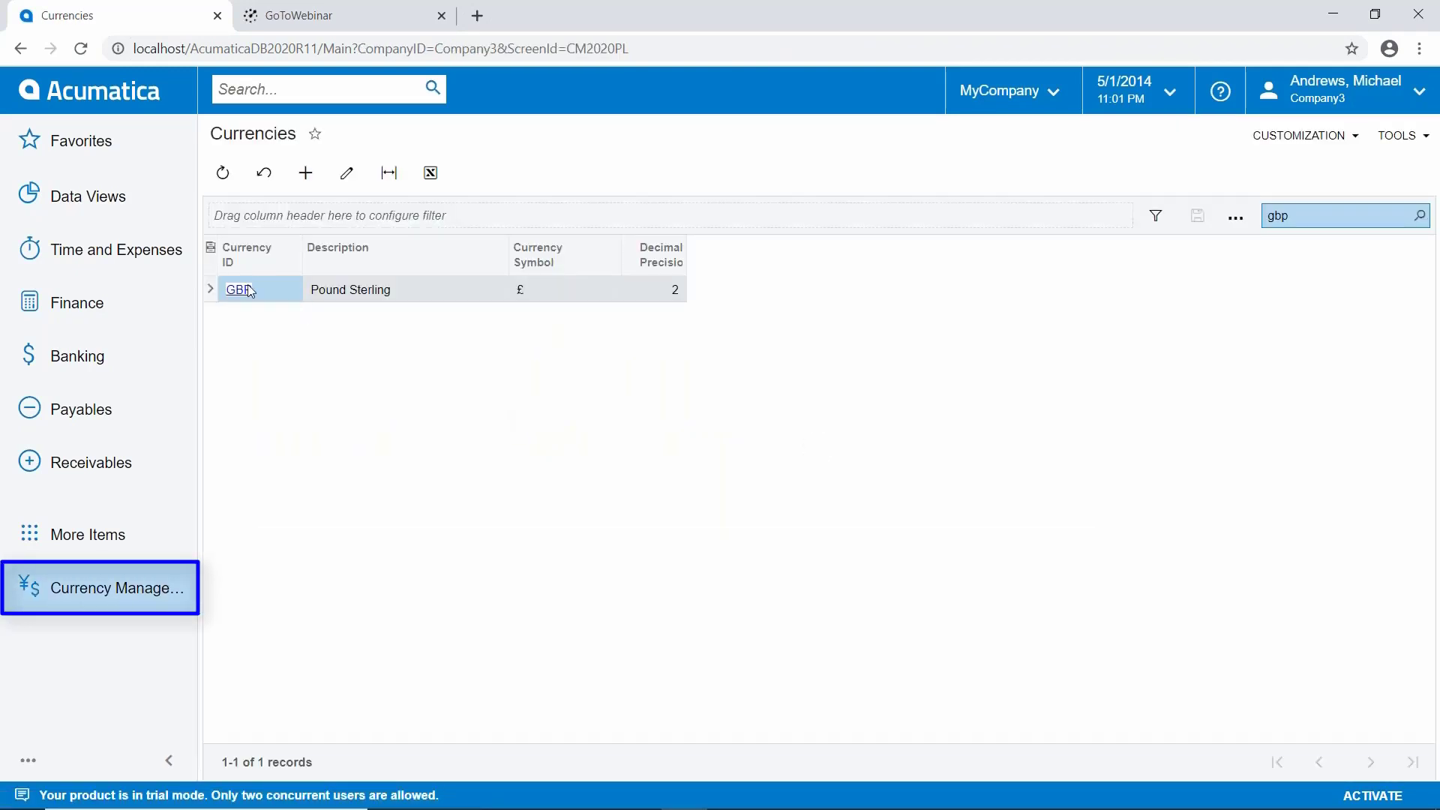
left_click(250, 290)
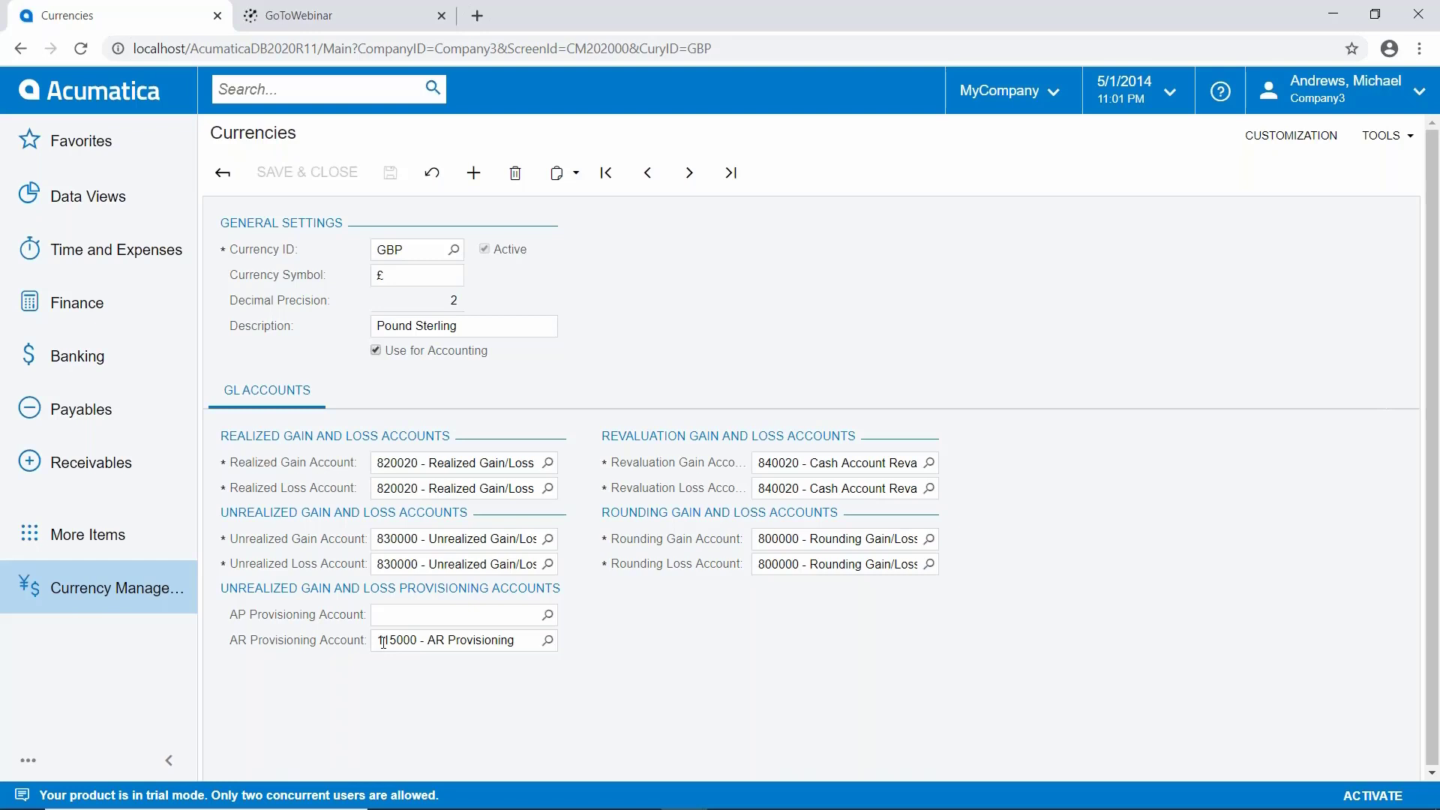
Step: Open Revalue AR Accounts in Currency Management and choose GBP as the currency to revalue
left_click(138, 592)
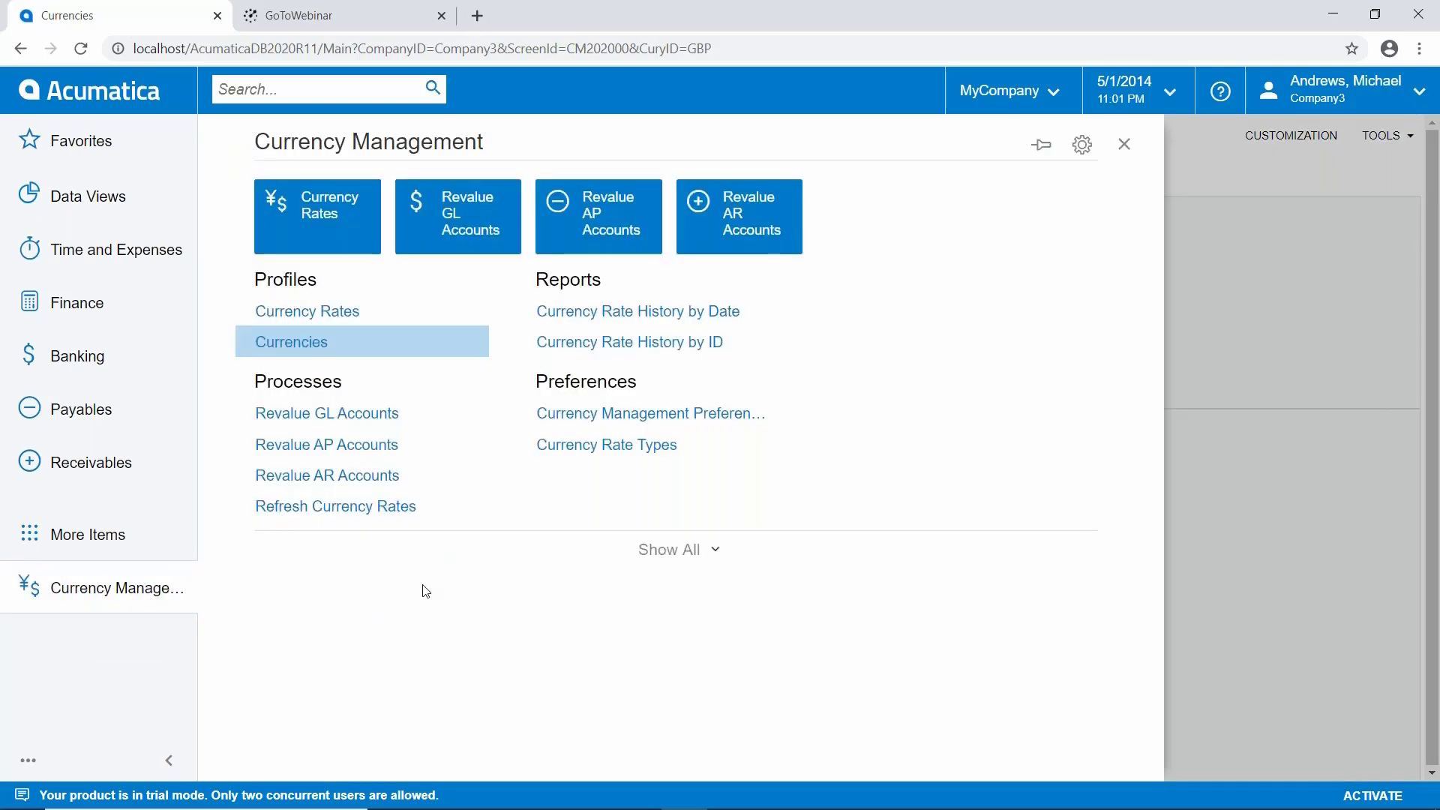
left_click(334, 474)
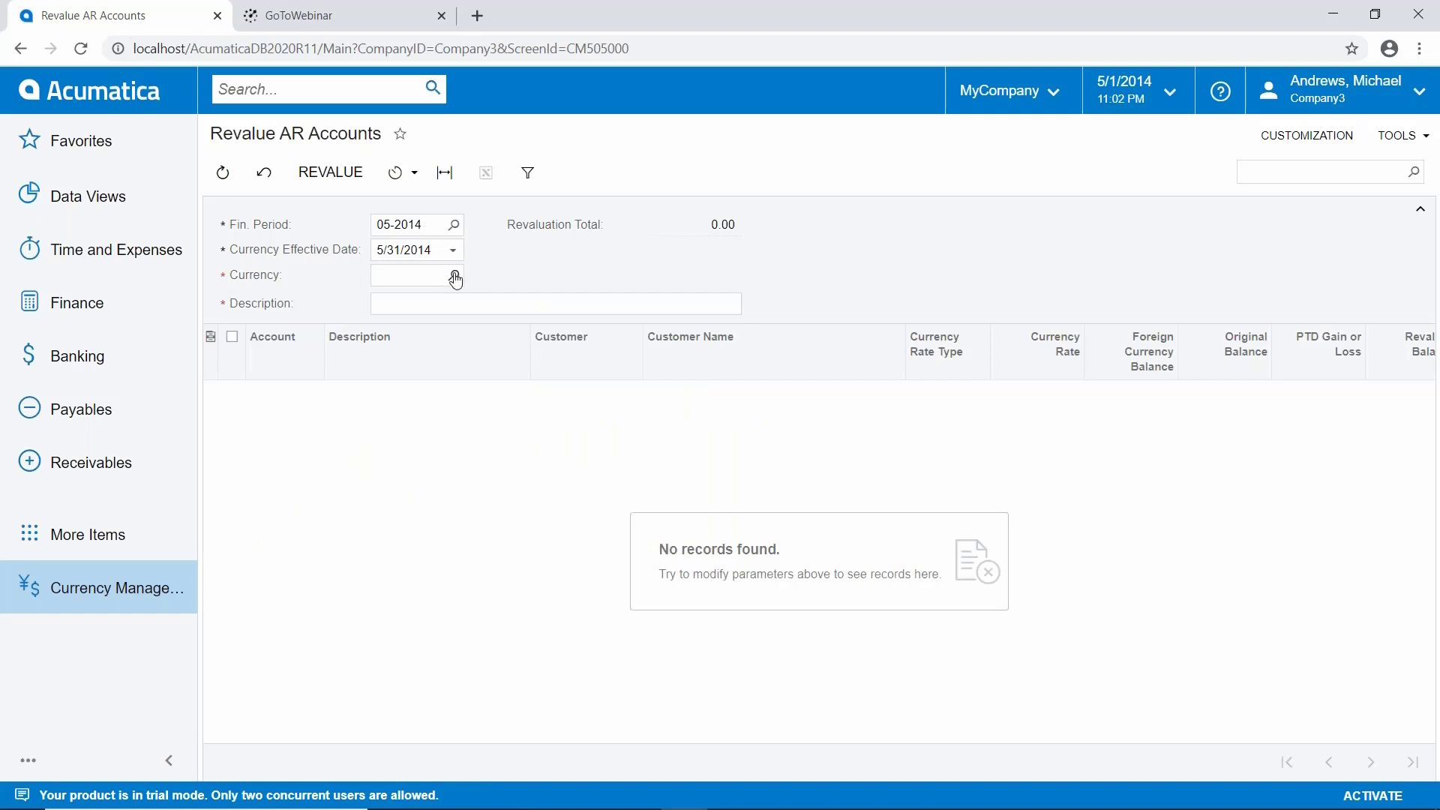
left_click(453, 275)
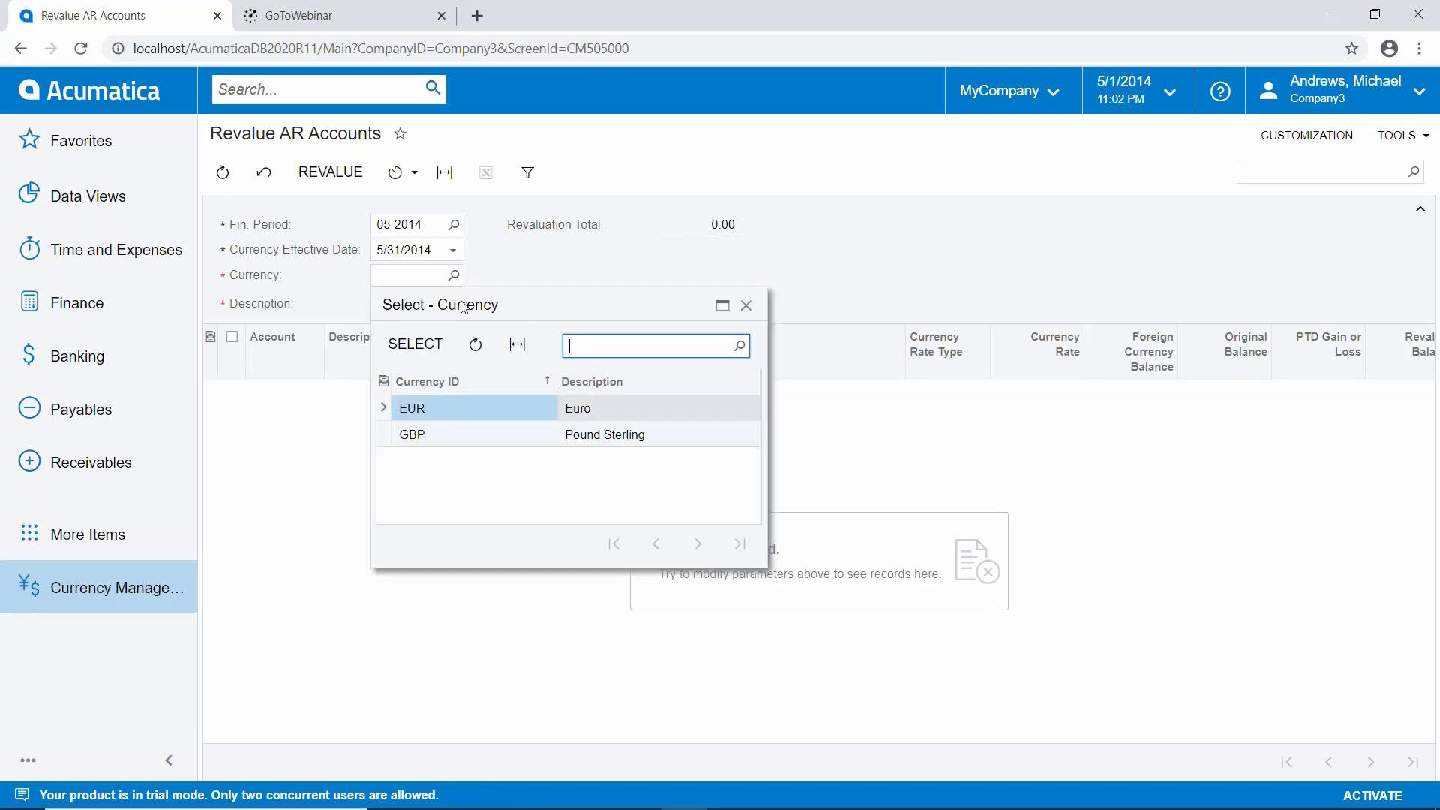
double_click(466, 435)
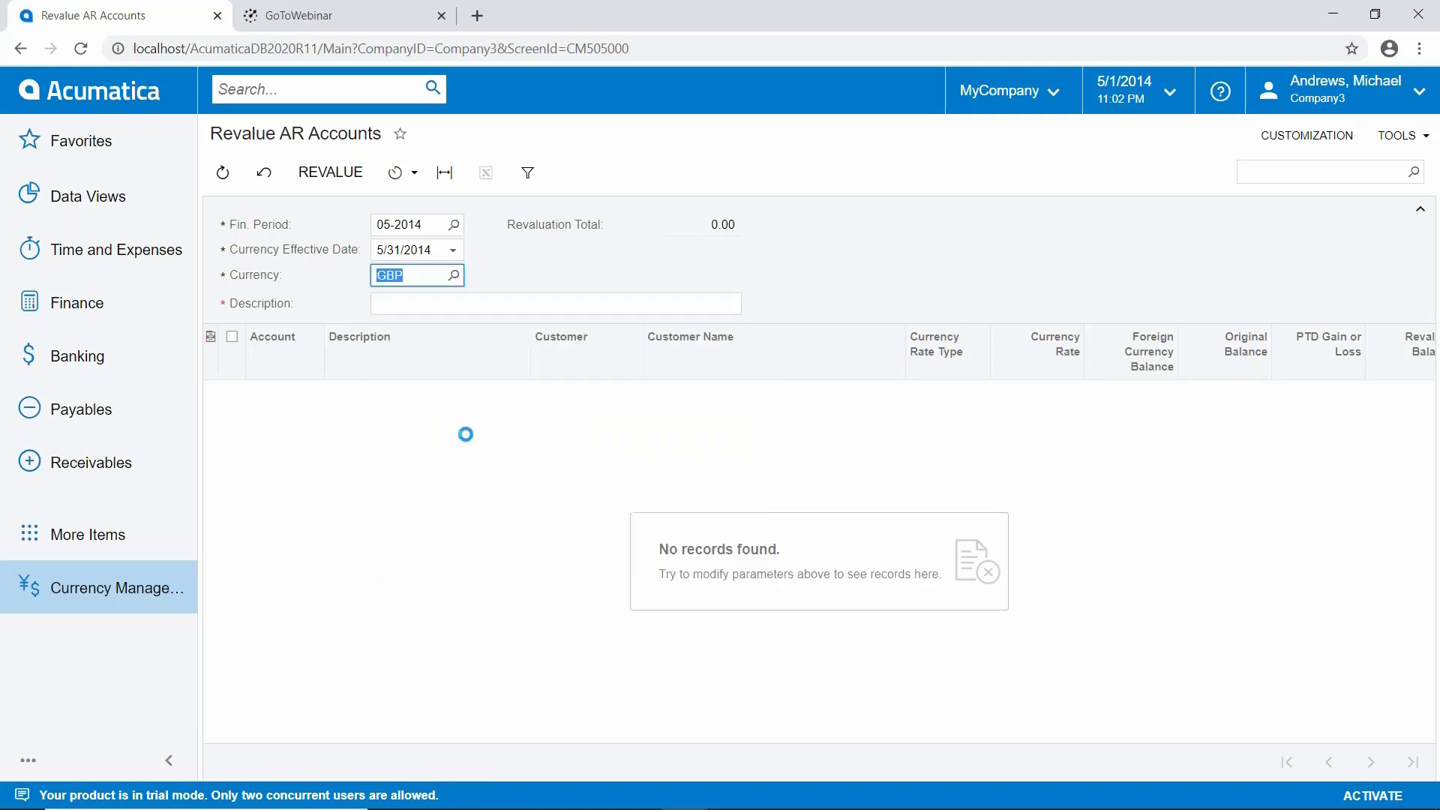
Step: Enter "Revaluation 05-2014 GBP" as the description of the accounts receivable revaluation
left_click(434, 305)
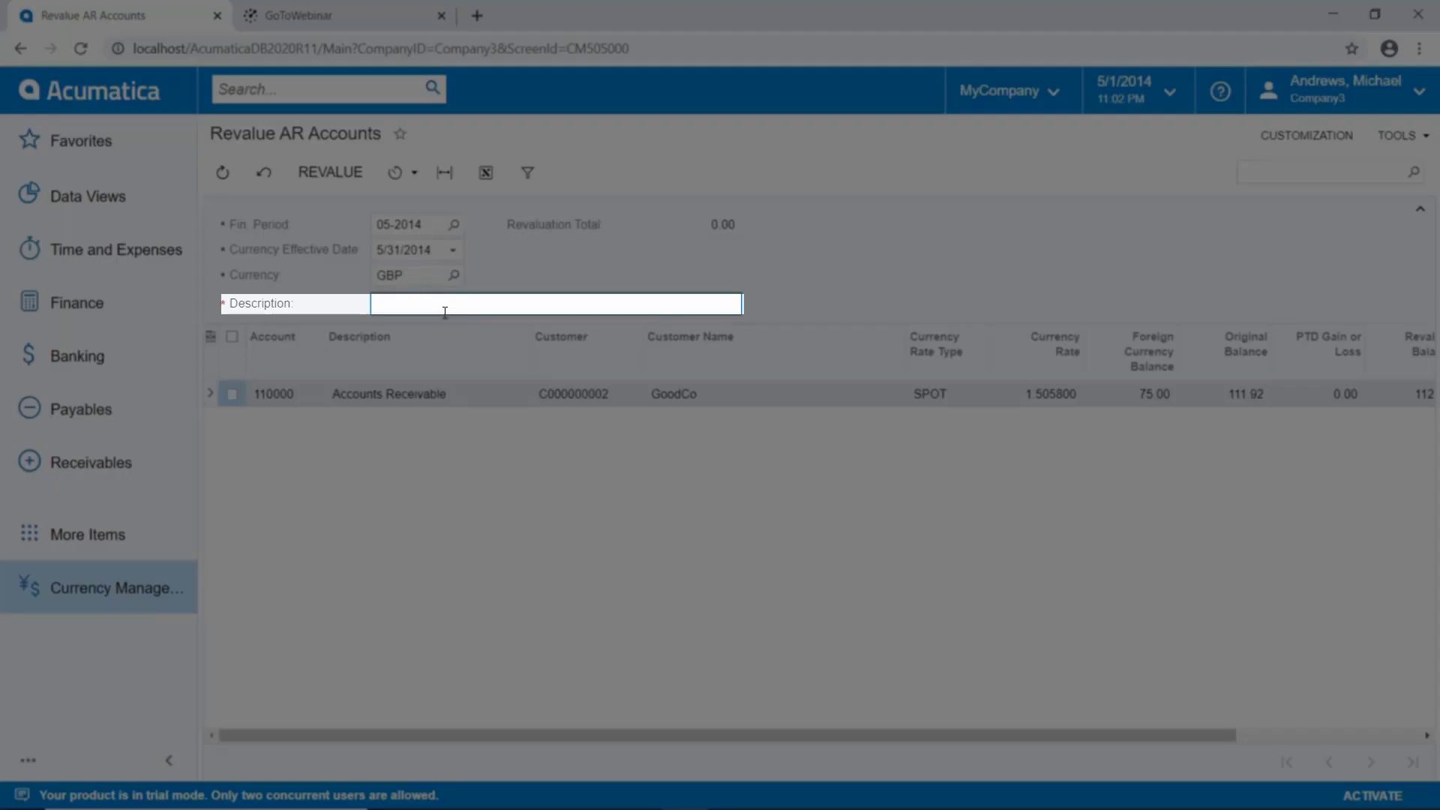
type("Revaluation 05-2014")
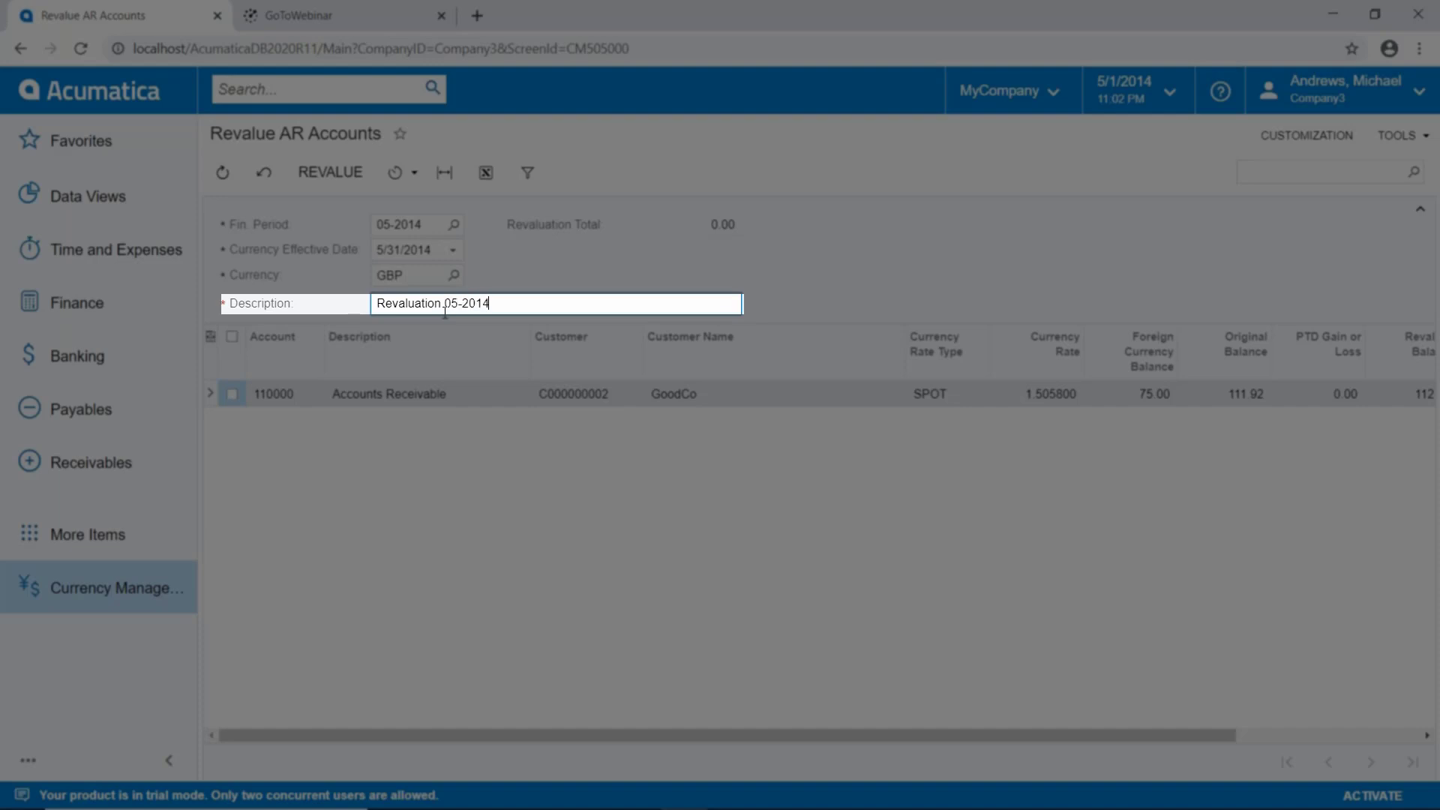
triple_click(539, 306)
left_click(532, 306)
type("GBP")
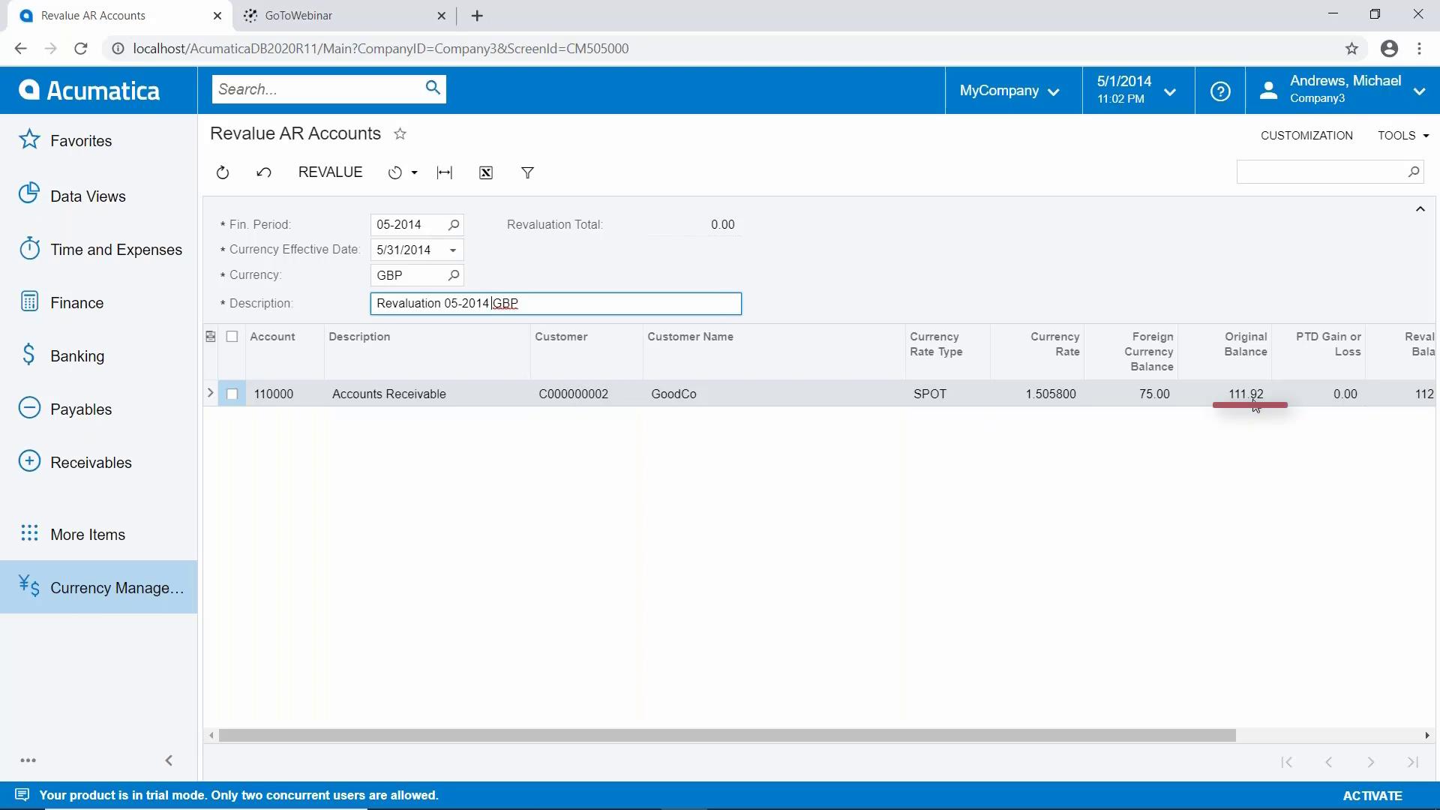
Step: Check and select the GoodCo receivable line, run the GBP revaluation, and show the resulting journal batch in base currency
left_click_drag(1219, 734, 1346, 717)
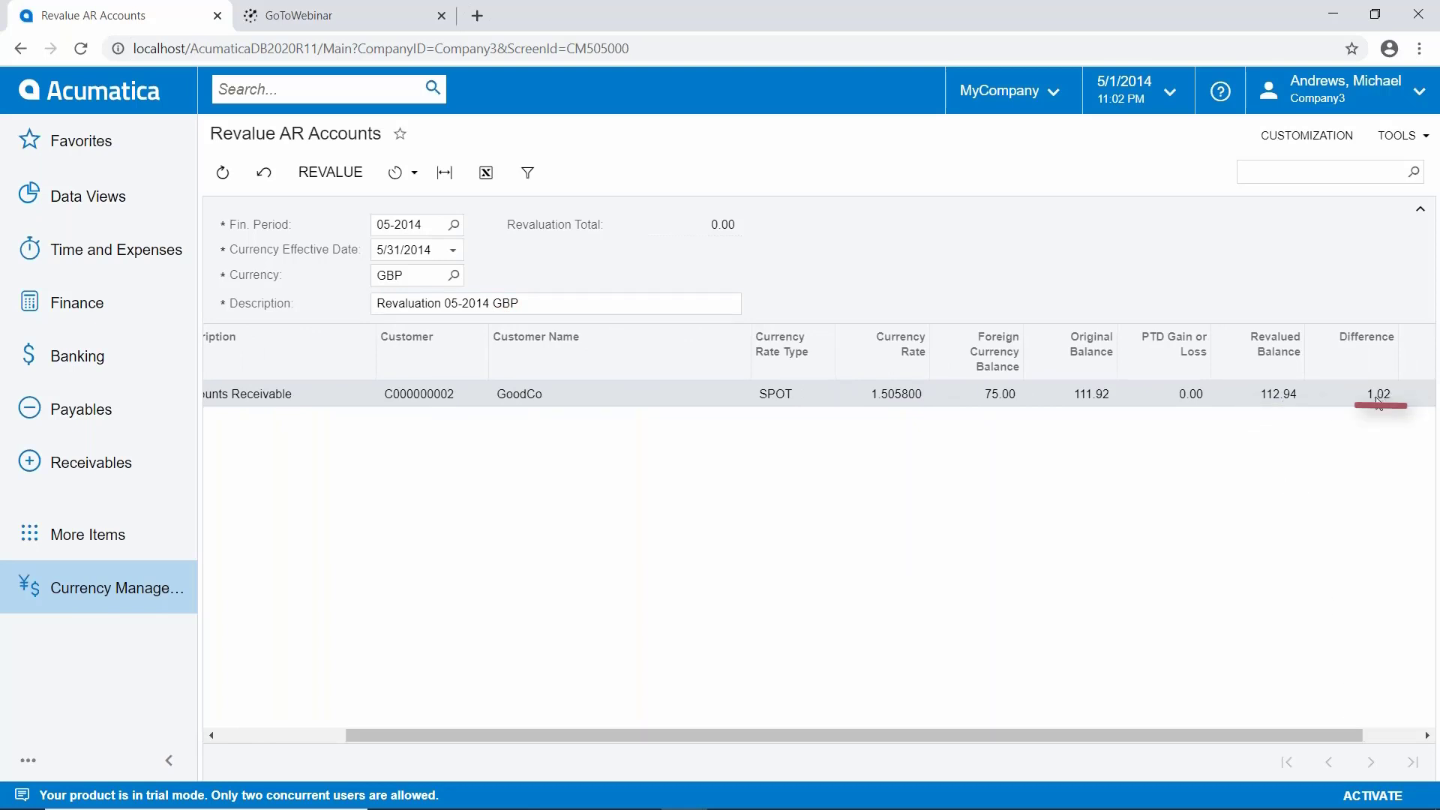
left_click_drag(1188, 725, 1012, 720)
left_click(233, 394)
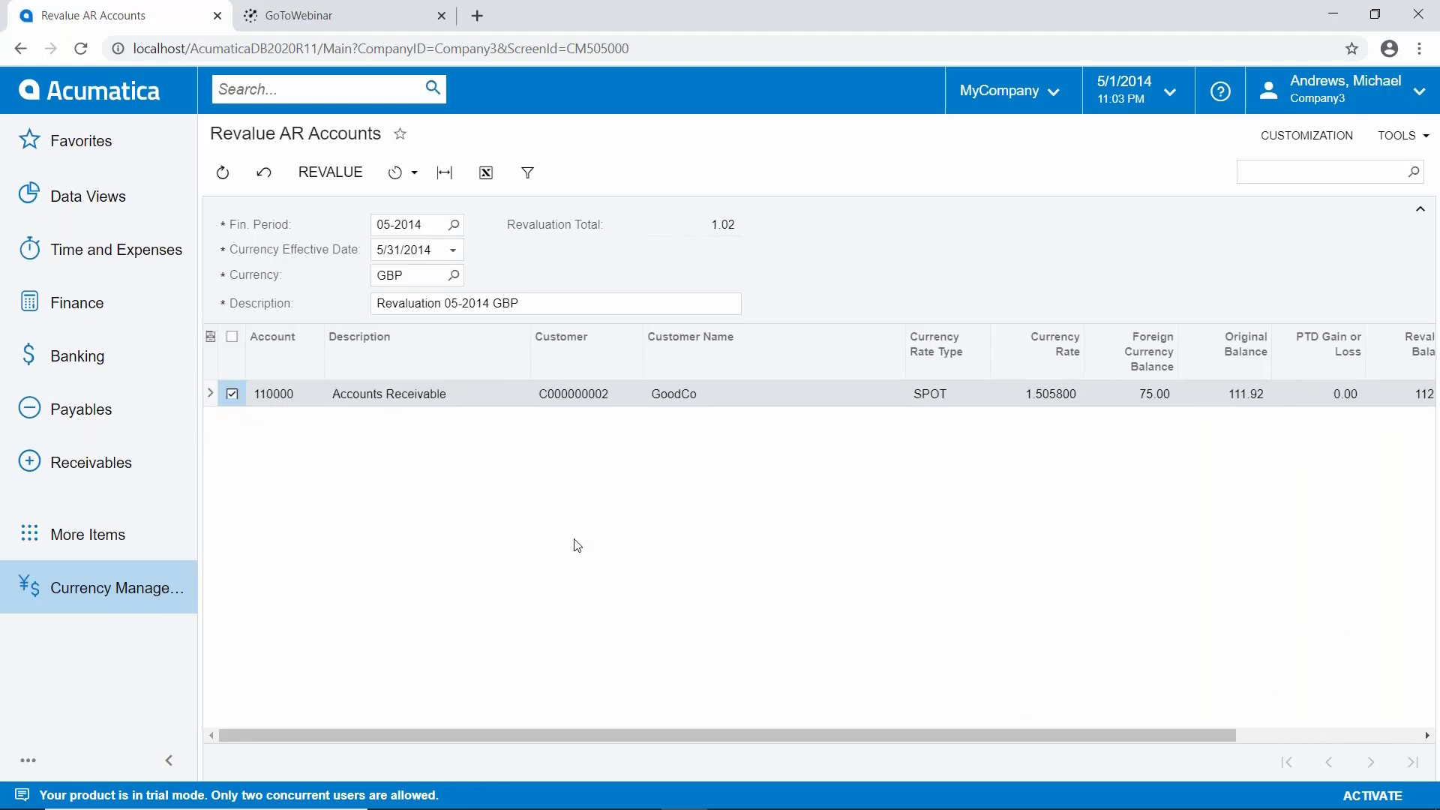
left_click(330, 172)
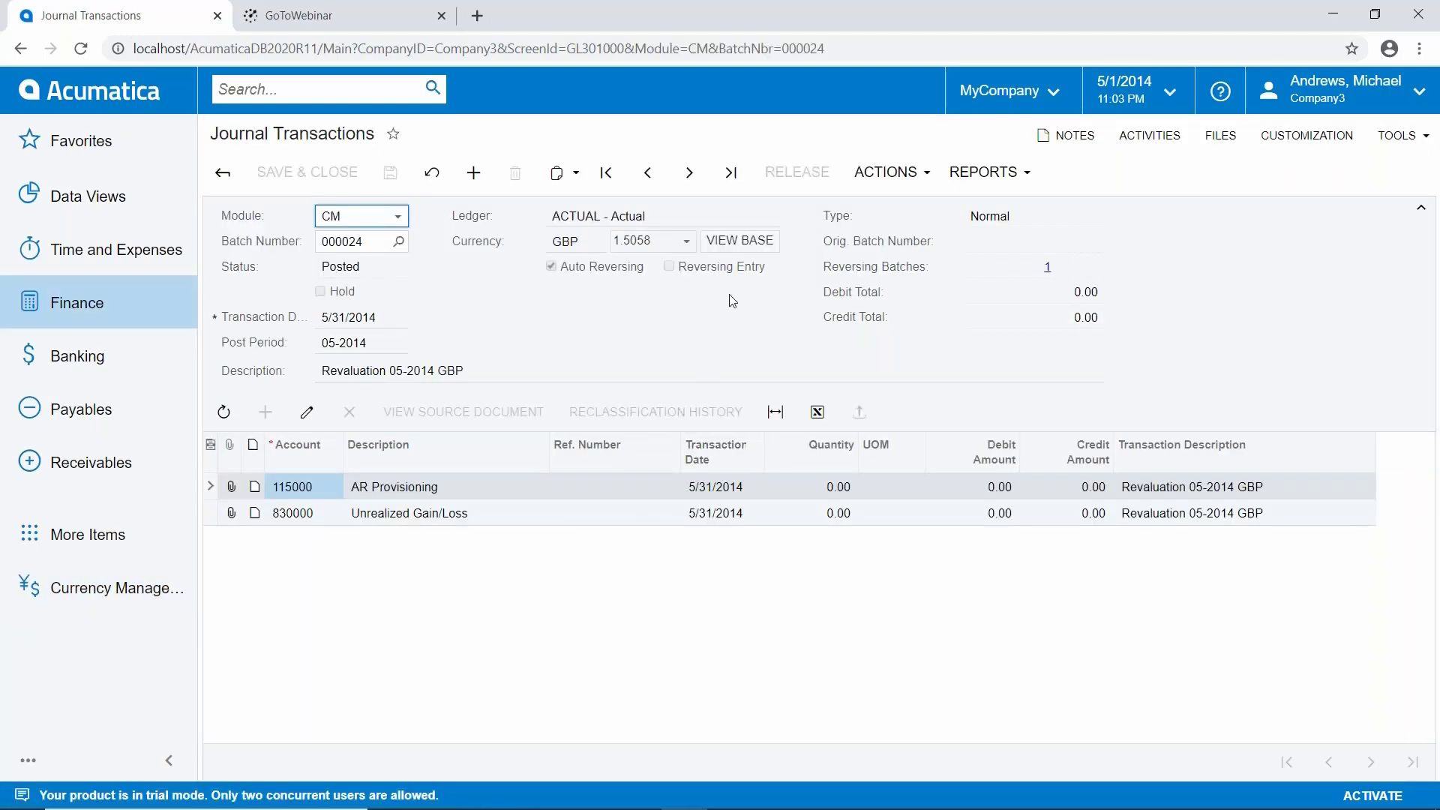
left_click(750, 242)
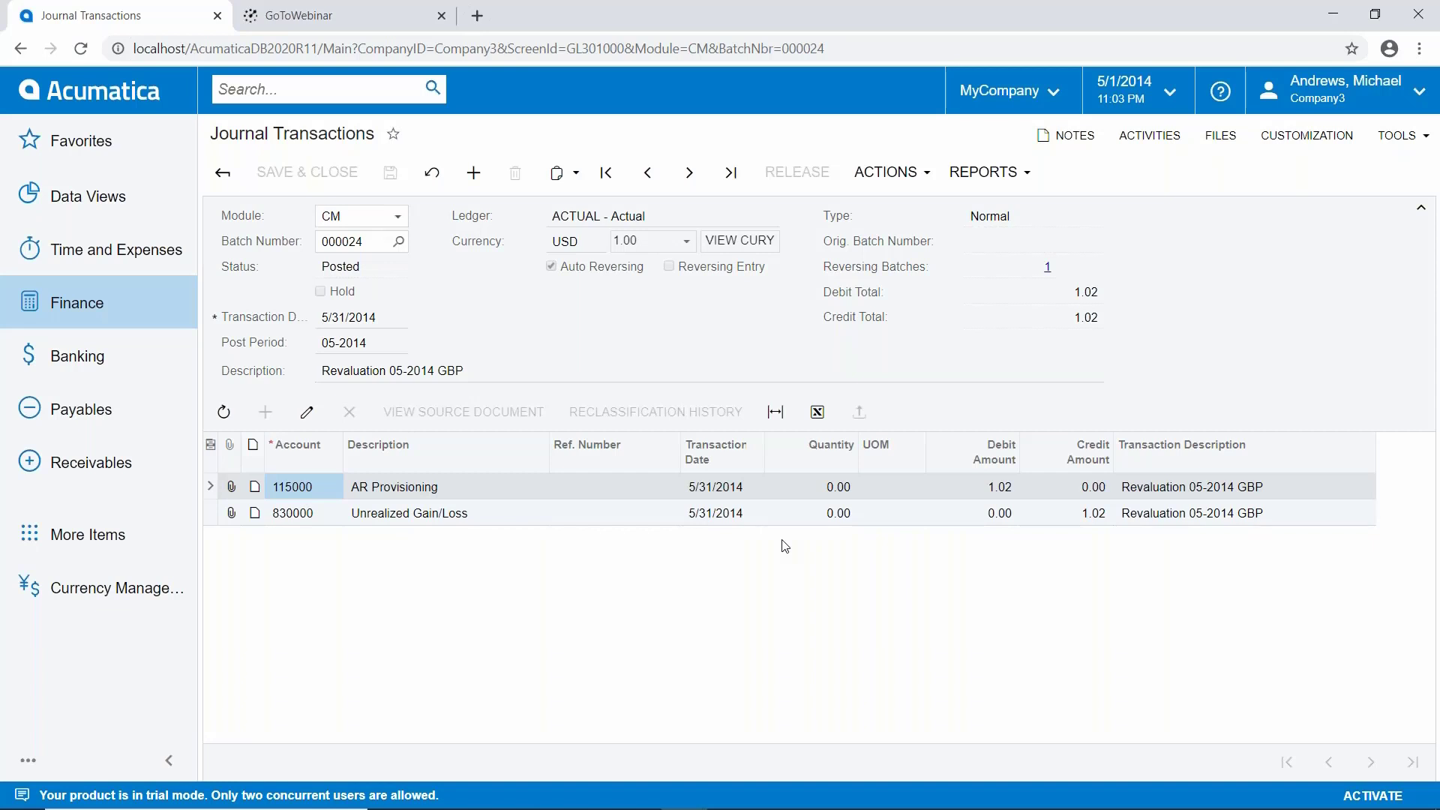
Step: Open the details of AR Provisioning account 115000 from the Account Summary and set the ending period to 06-2014
left_click(83, 312)
left_click(487, 225)
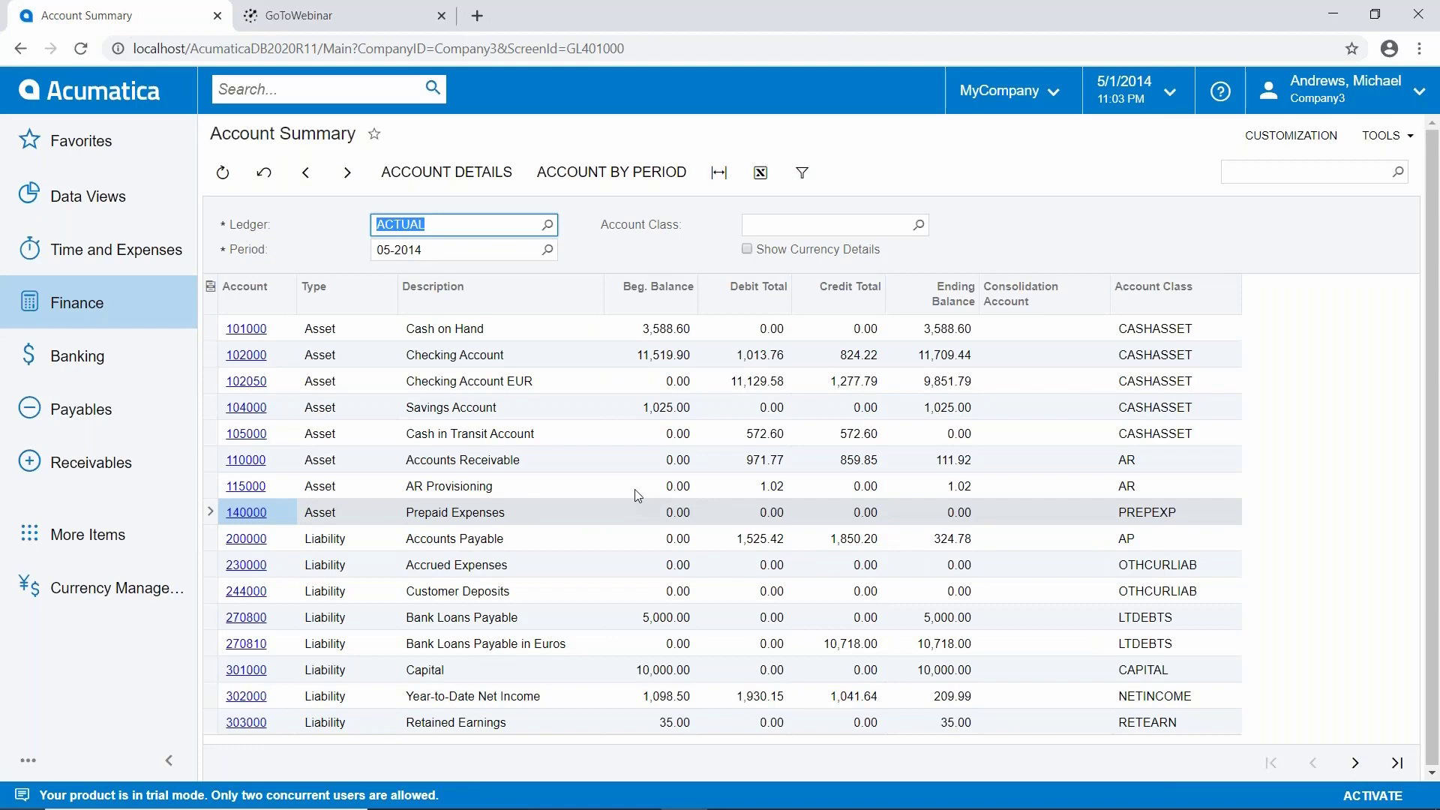
double_click(337, 495)
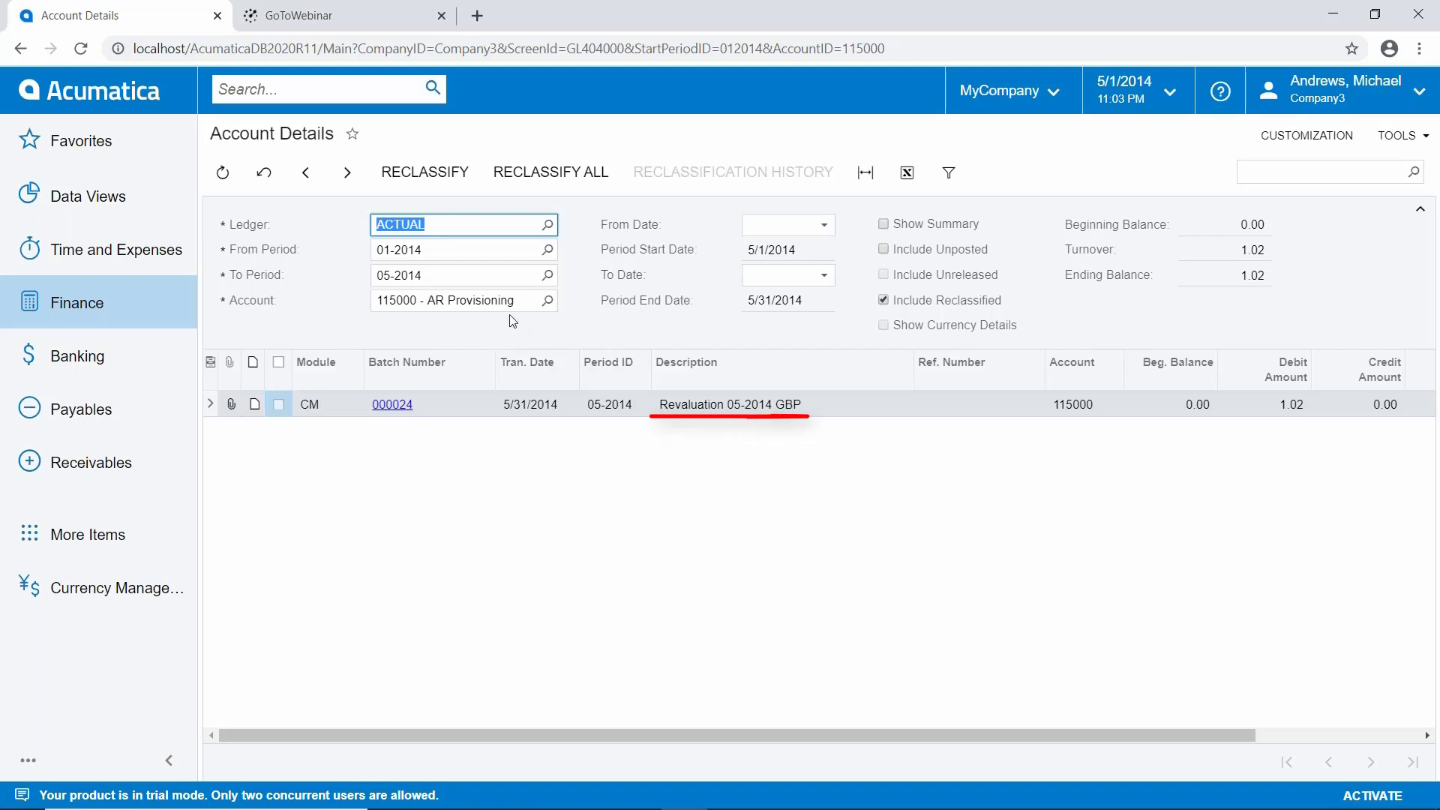
left_click(549, 277)
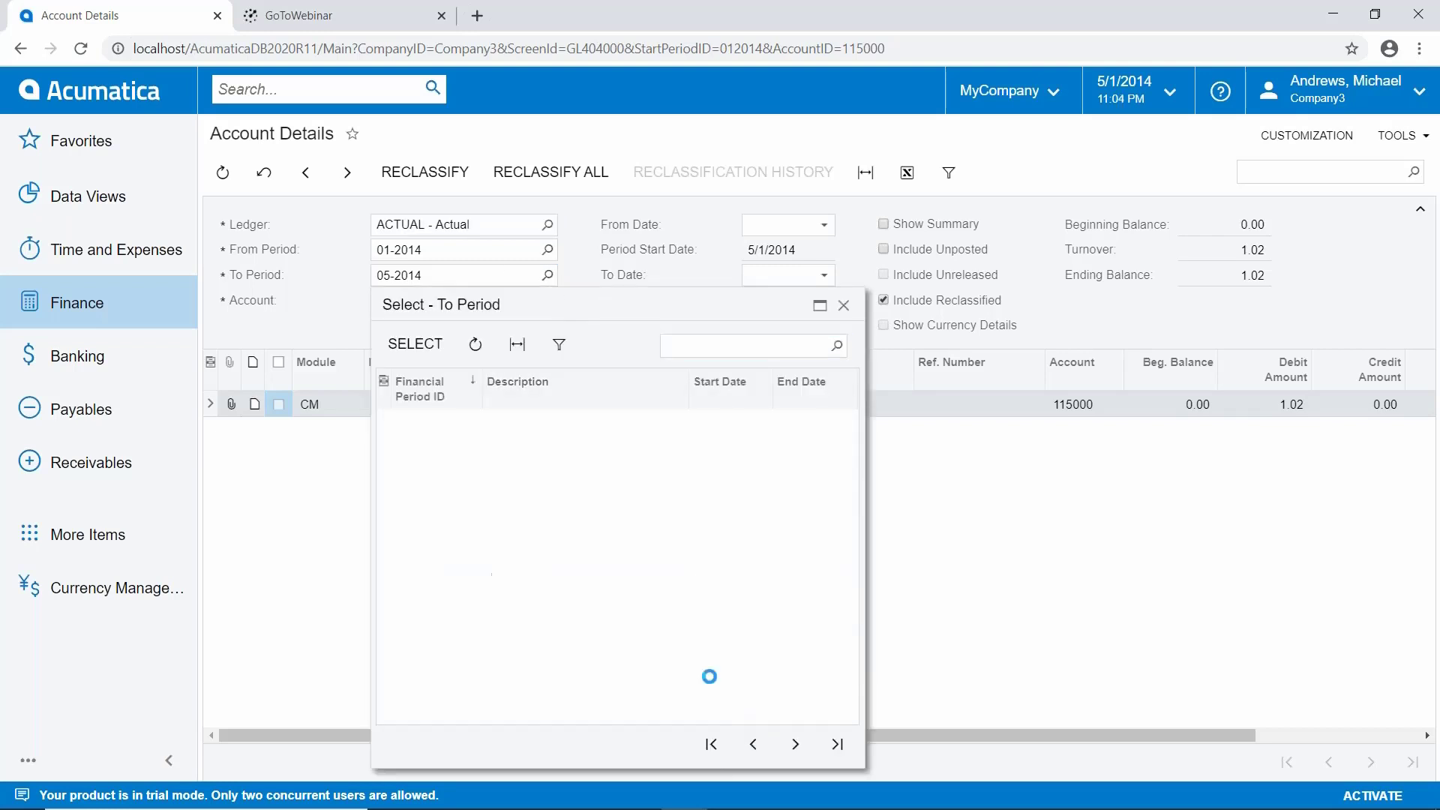
key("Return")
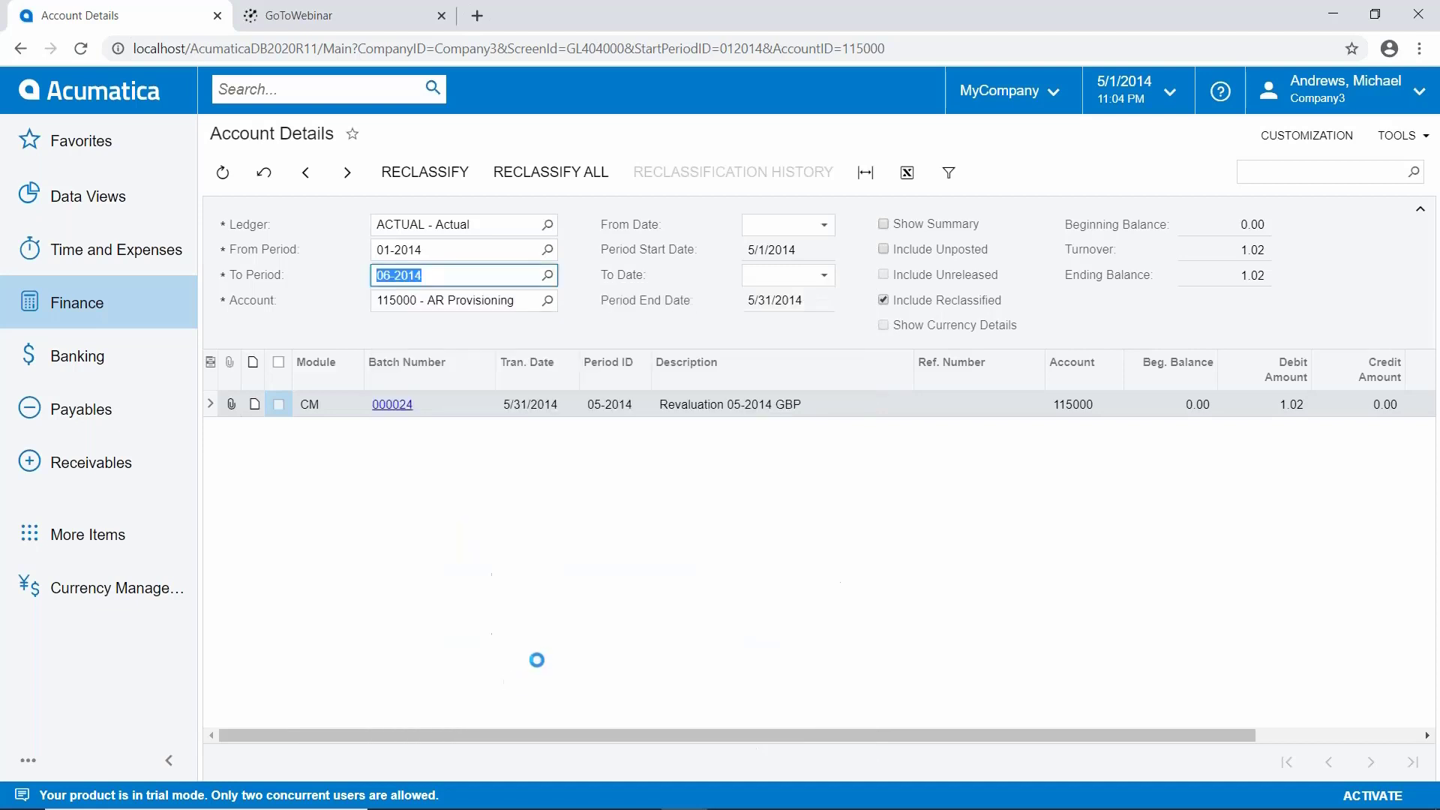